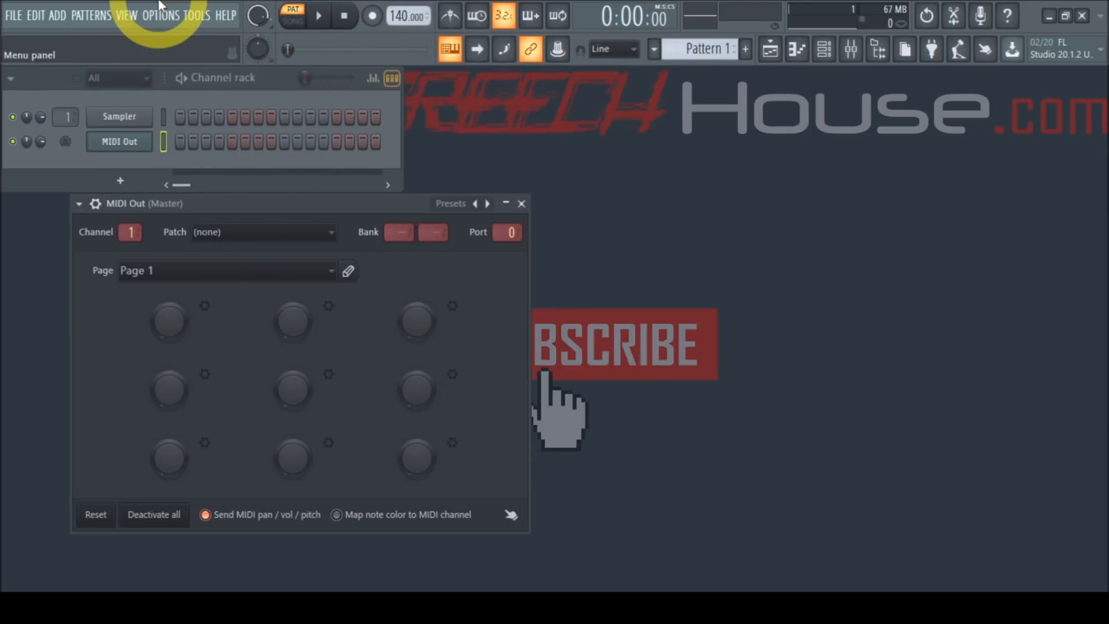
Open the mixer and load Fruity LSD into the first effect slot of Insert 1
click(127, 16)
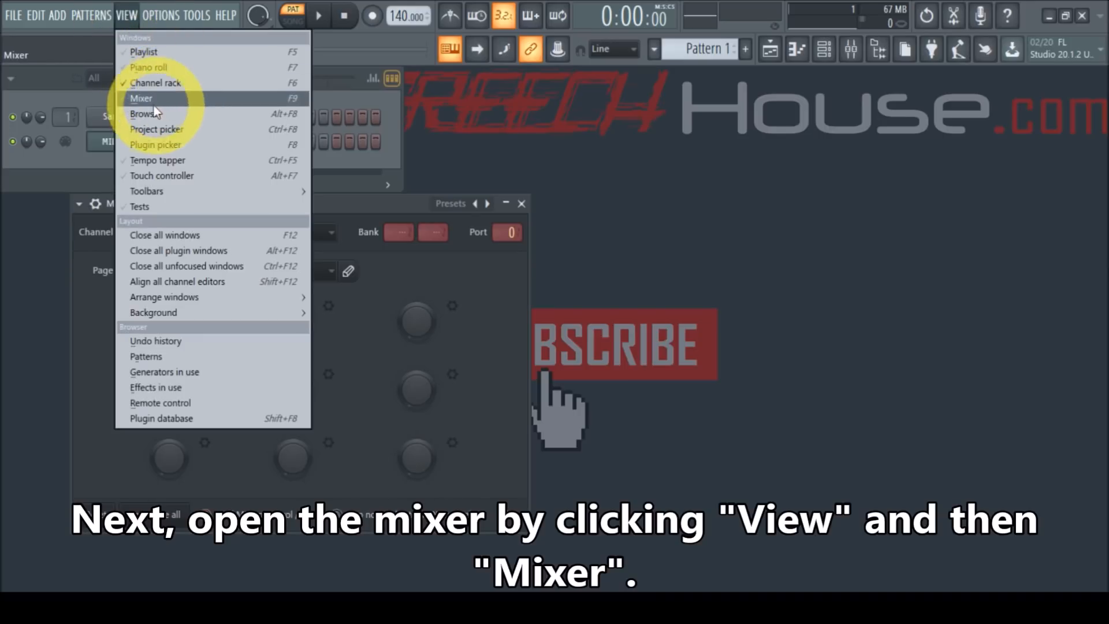
click(169, 102)
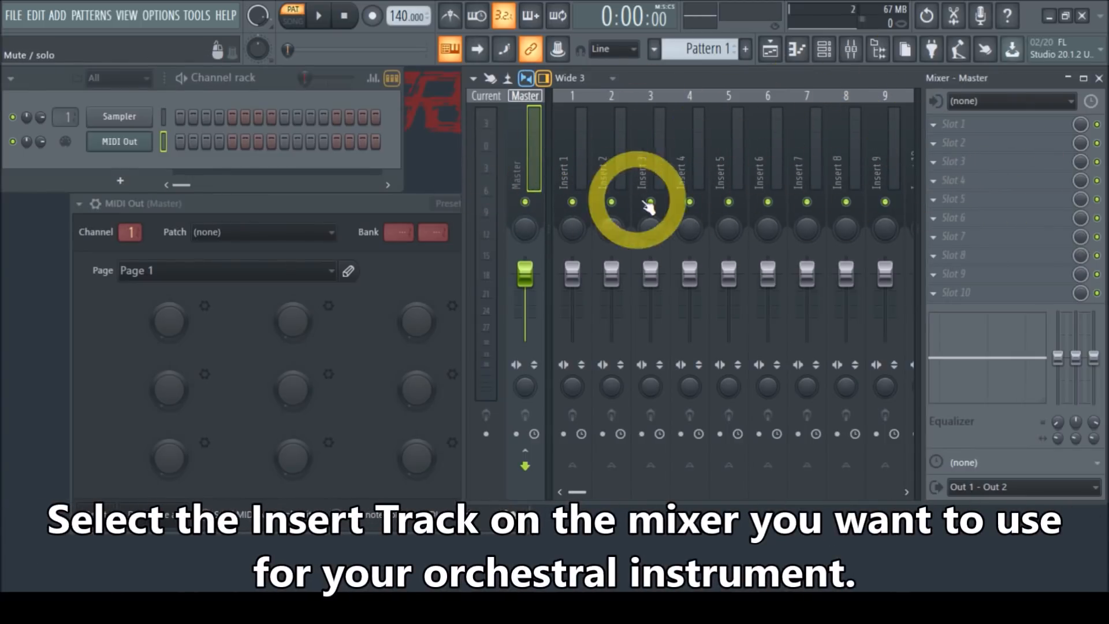
click(564, 130)
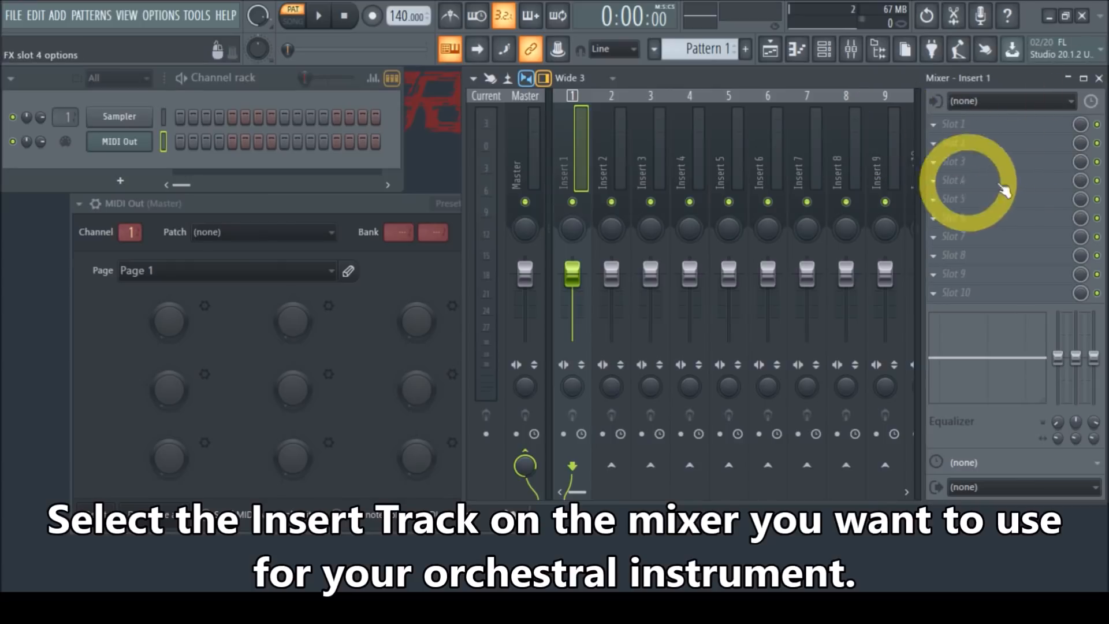
click(937, 132)
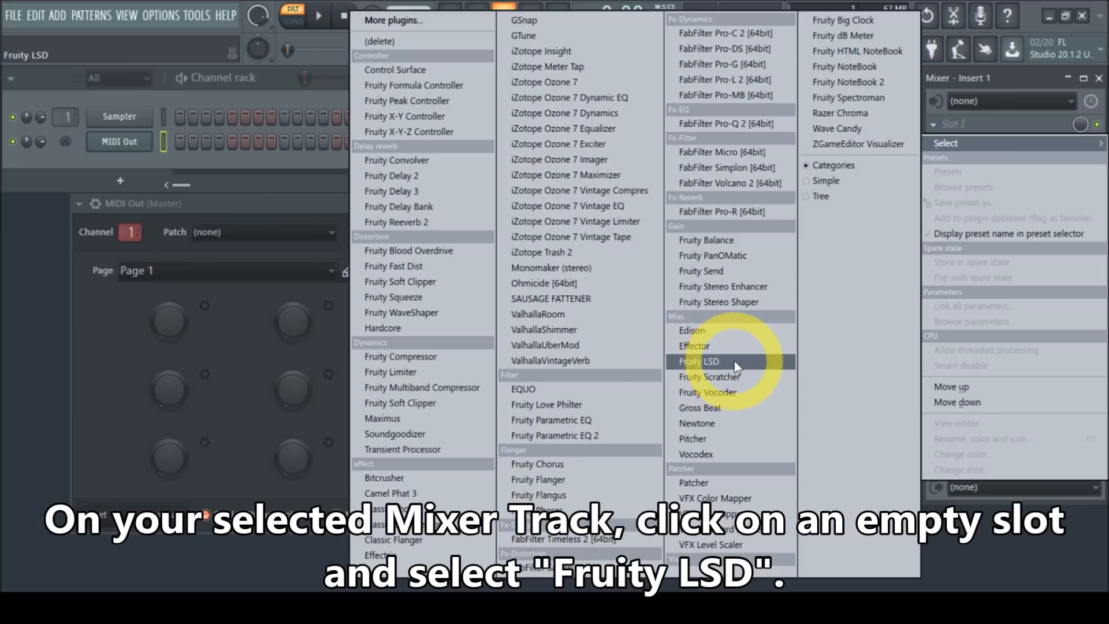
click(705, 362)
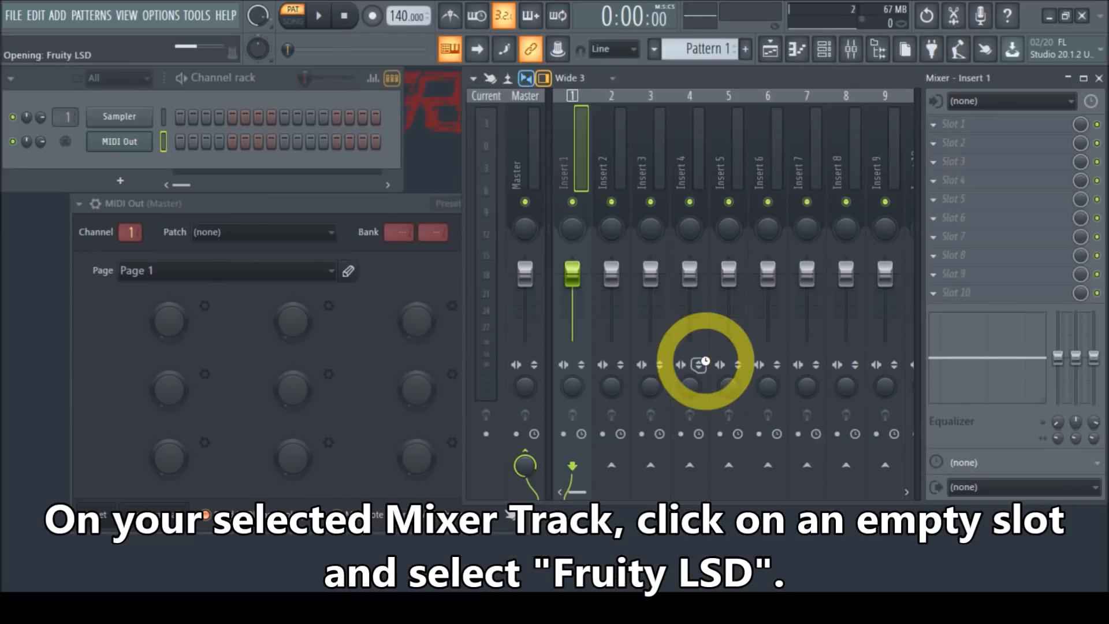
Place the MIDI Out and Fruity LSD windows side by side and set both of their port numbers to 1
drag(225, 232, 737, 257)
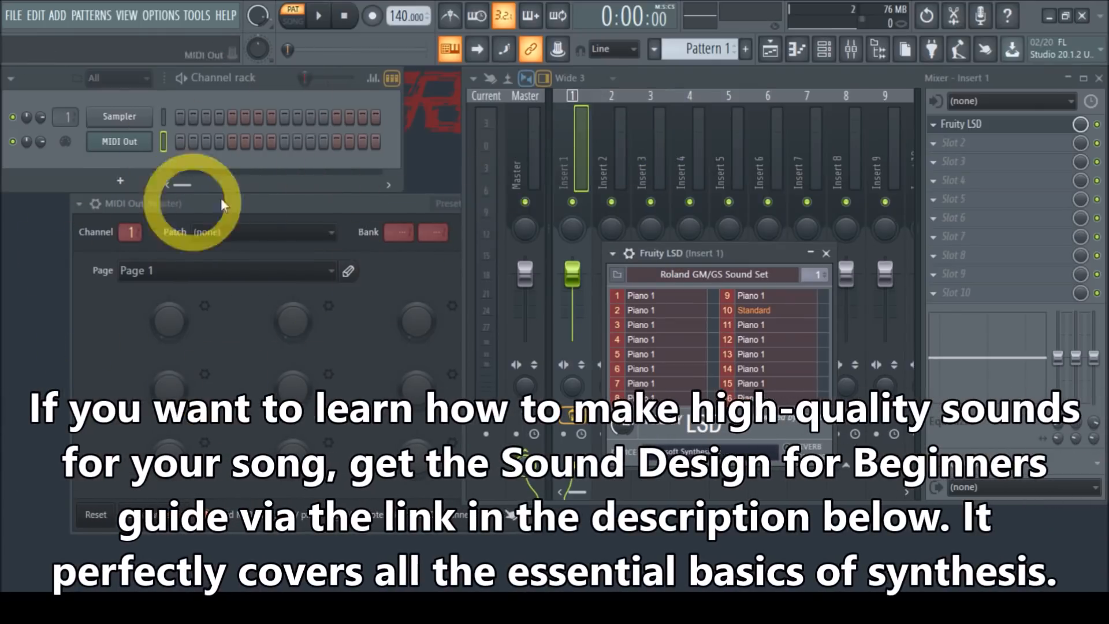
click(314, 203)
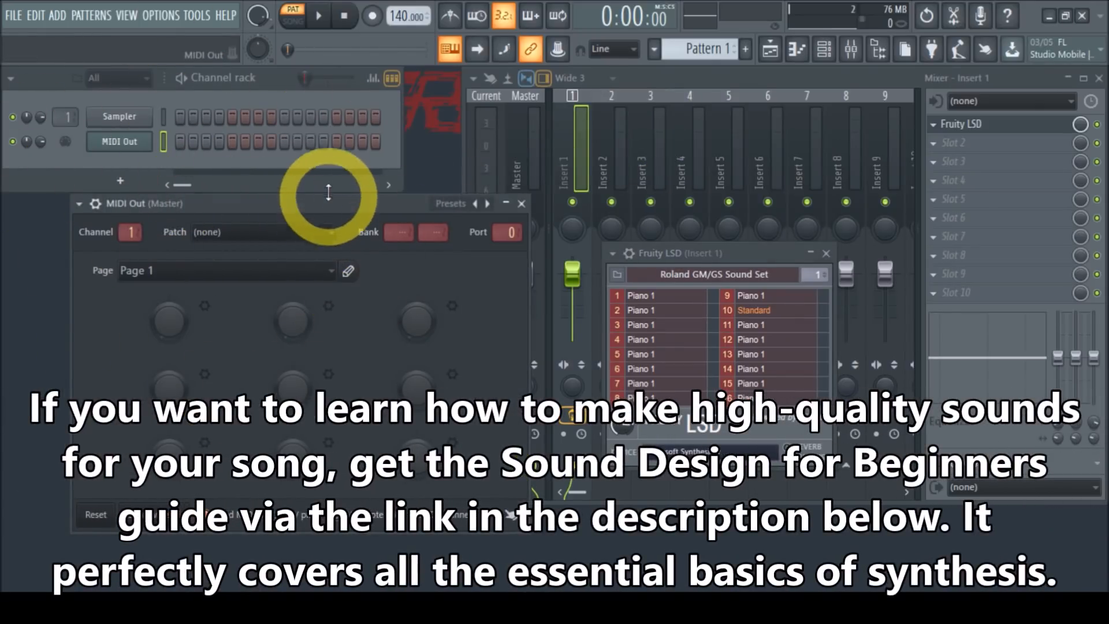
drag(312, 203, 243, 201)
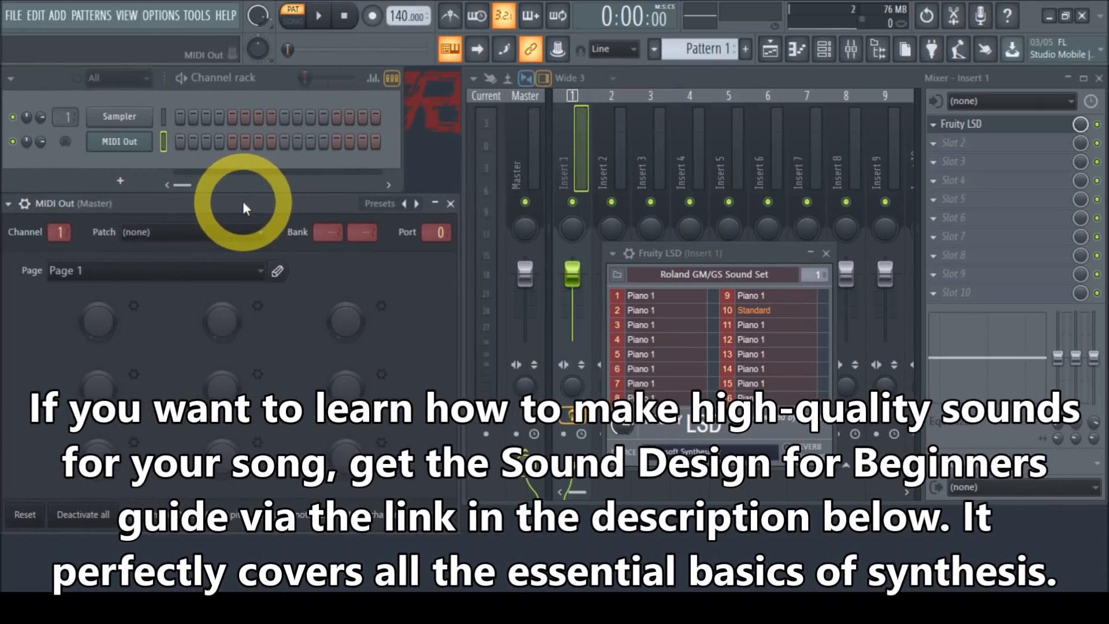
drag(695, 252, 564, 232)
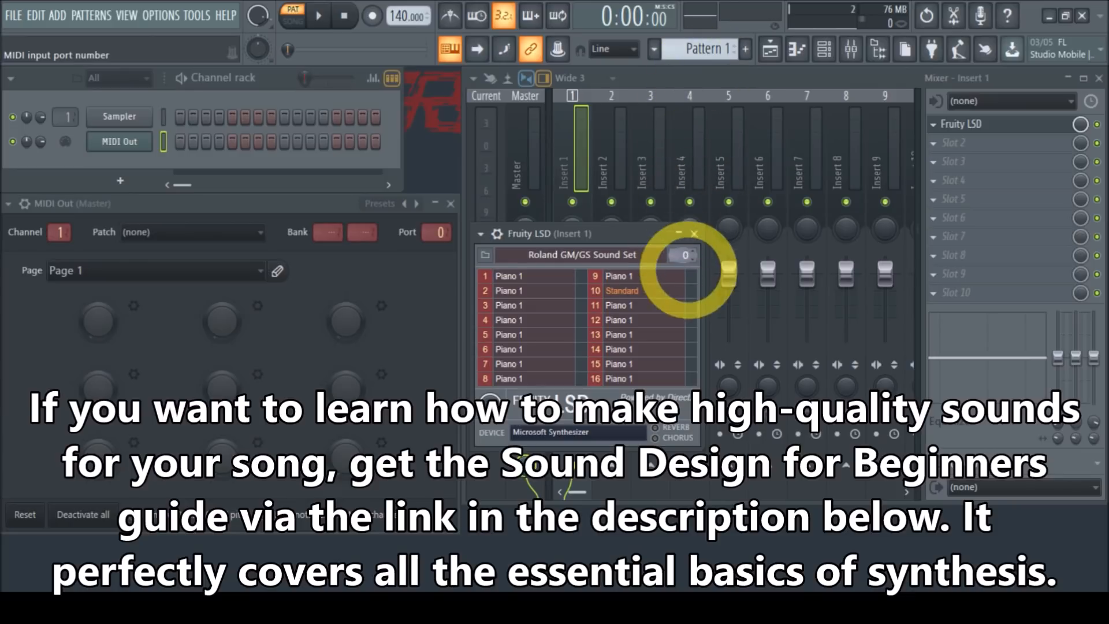
drag(689, 248, 689, 259)
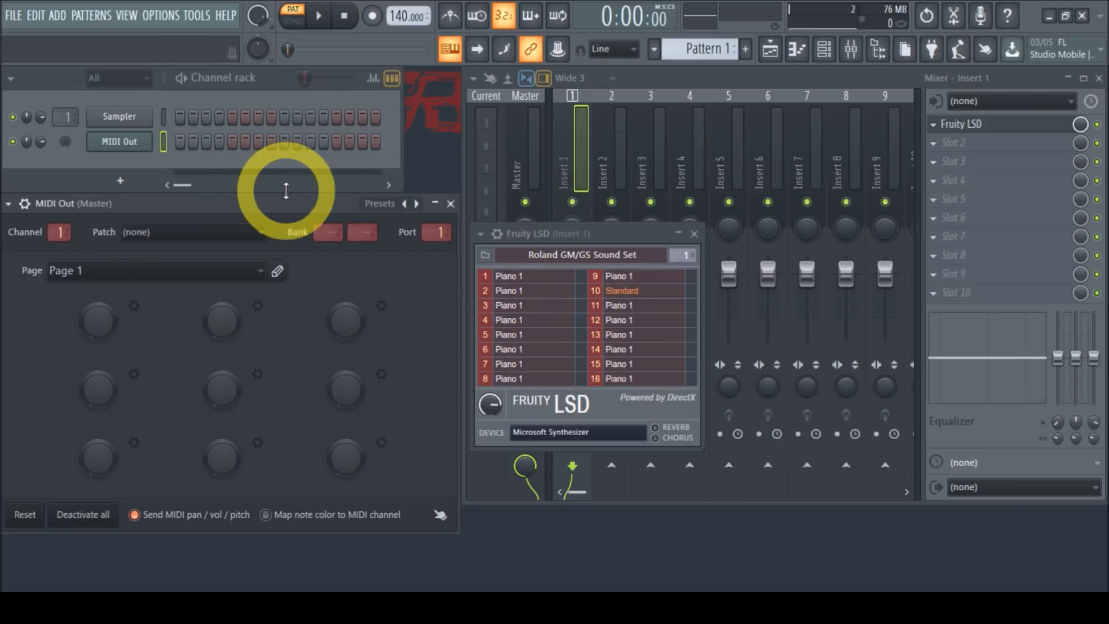
Rename the MIDI Out channel as Piano and close its window
right_click(118, 151)
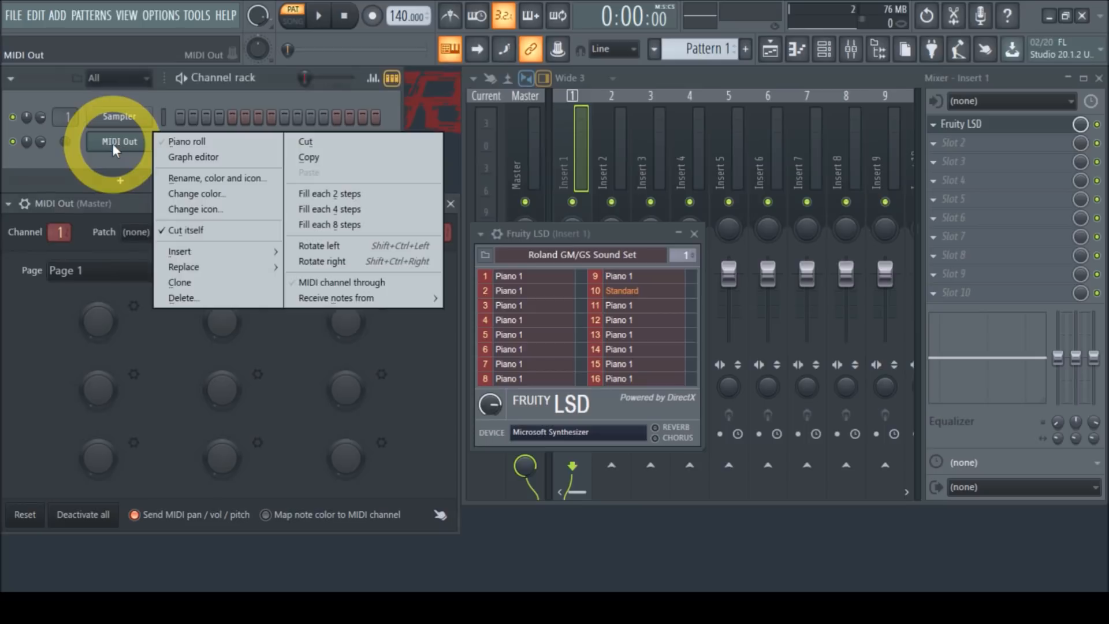
click(103, 164)
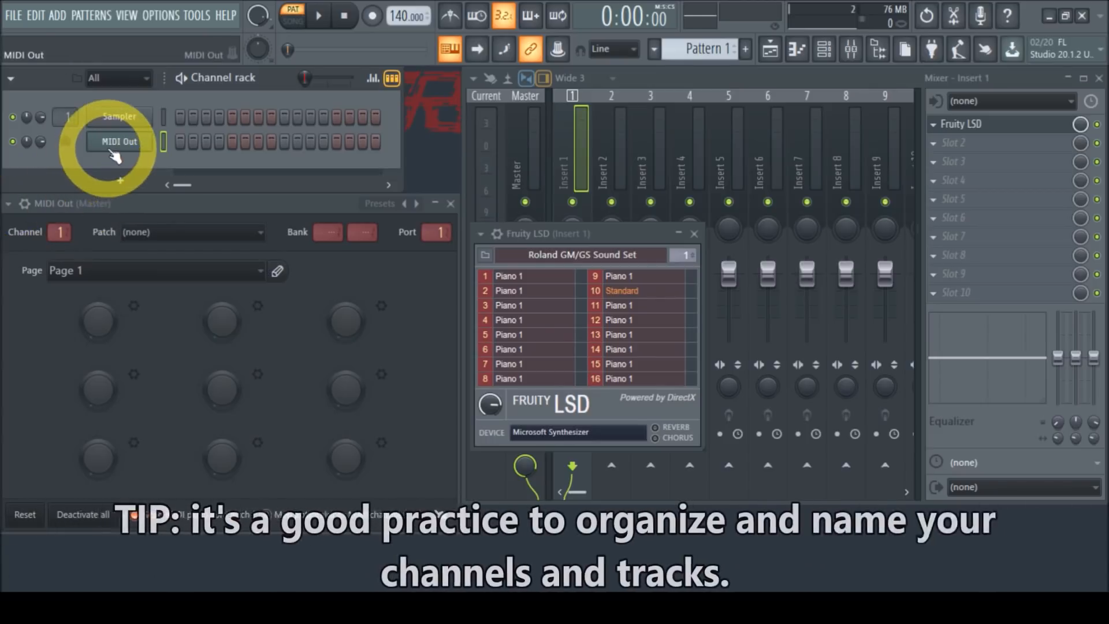
click(10, 204)
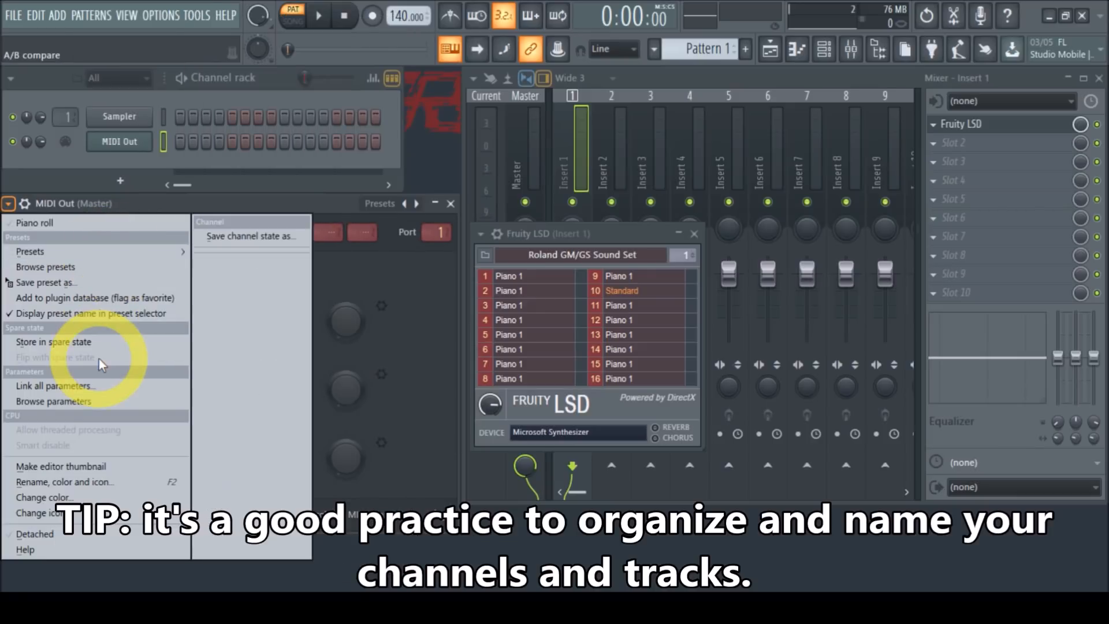
click(67, 481)
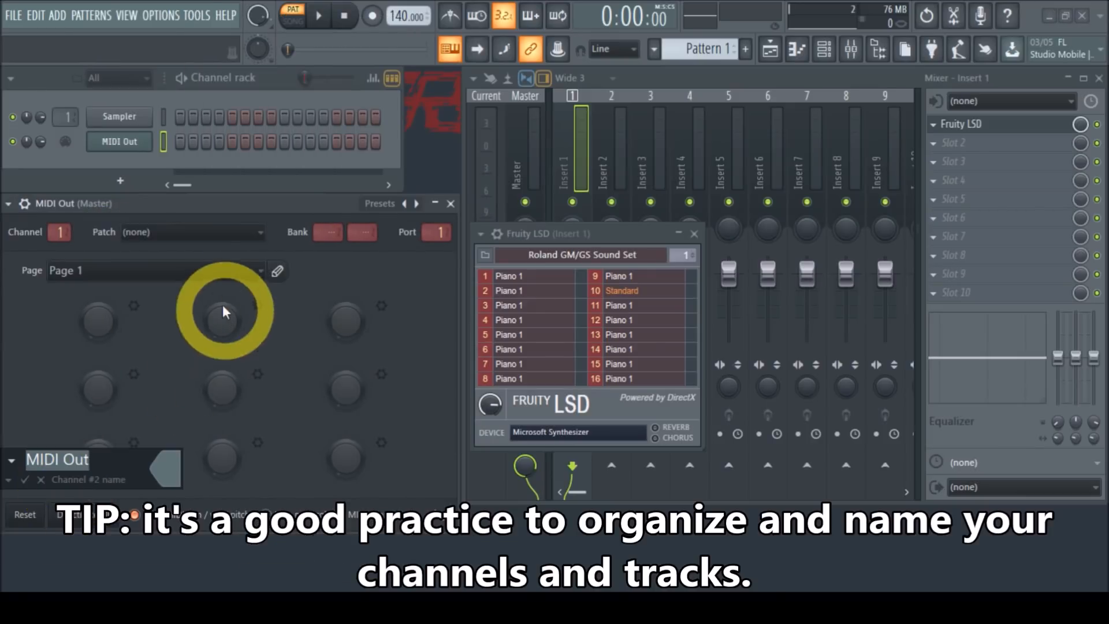
text(Piano)
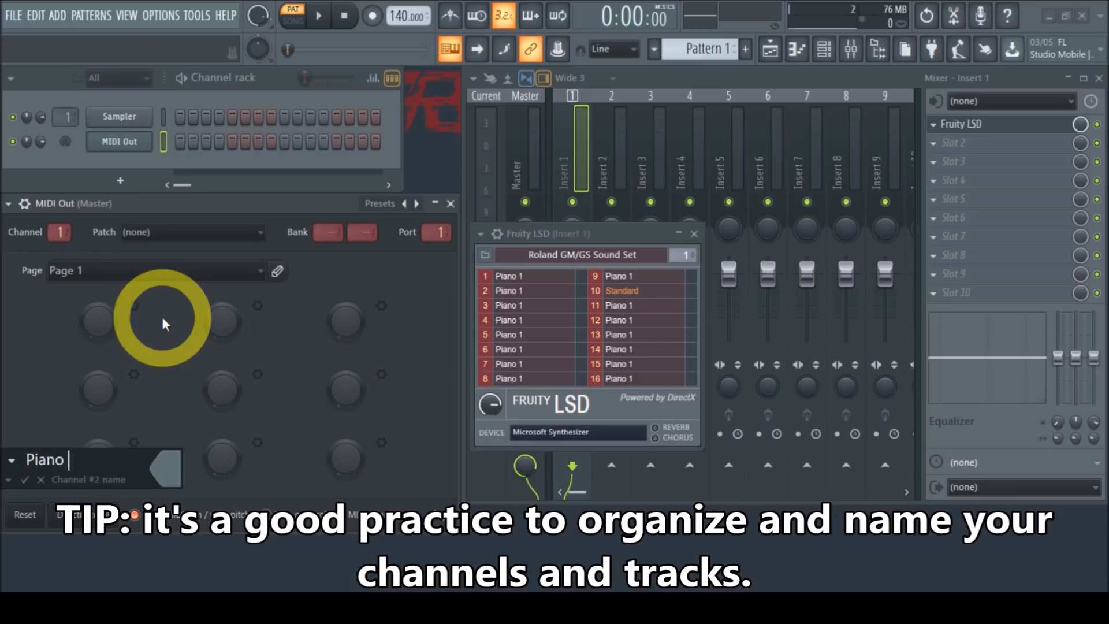
key(Return)
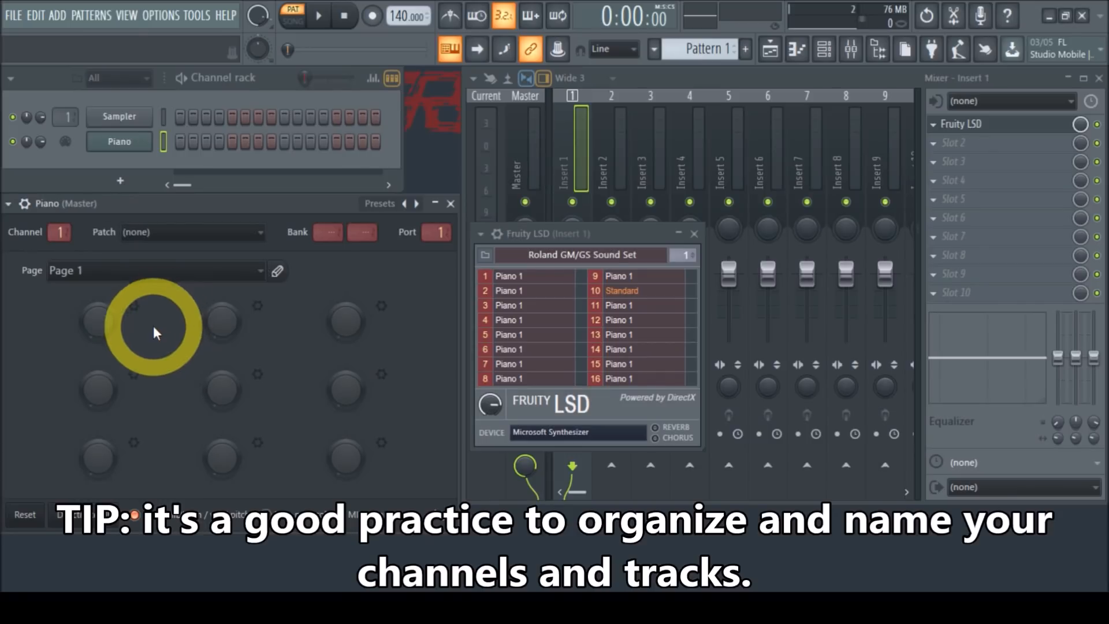
click(451, 204)
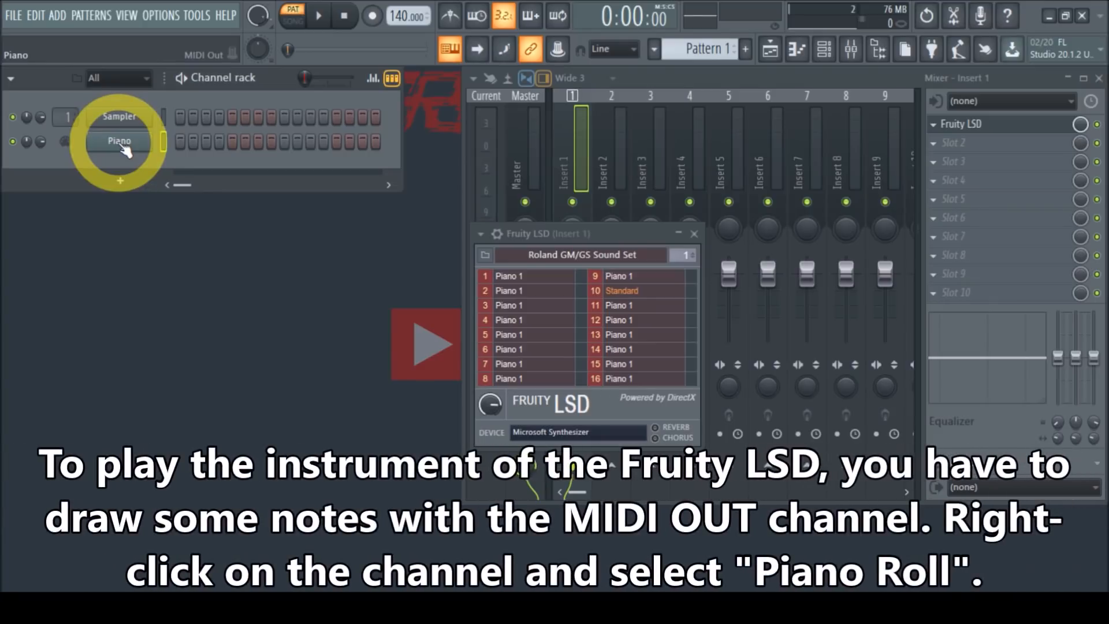
Show the Piano channel's piano roll and draw four evenly spaced G5 notes in bar 1, one per beat
right_click(121, 144)
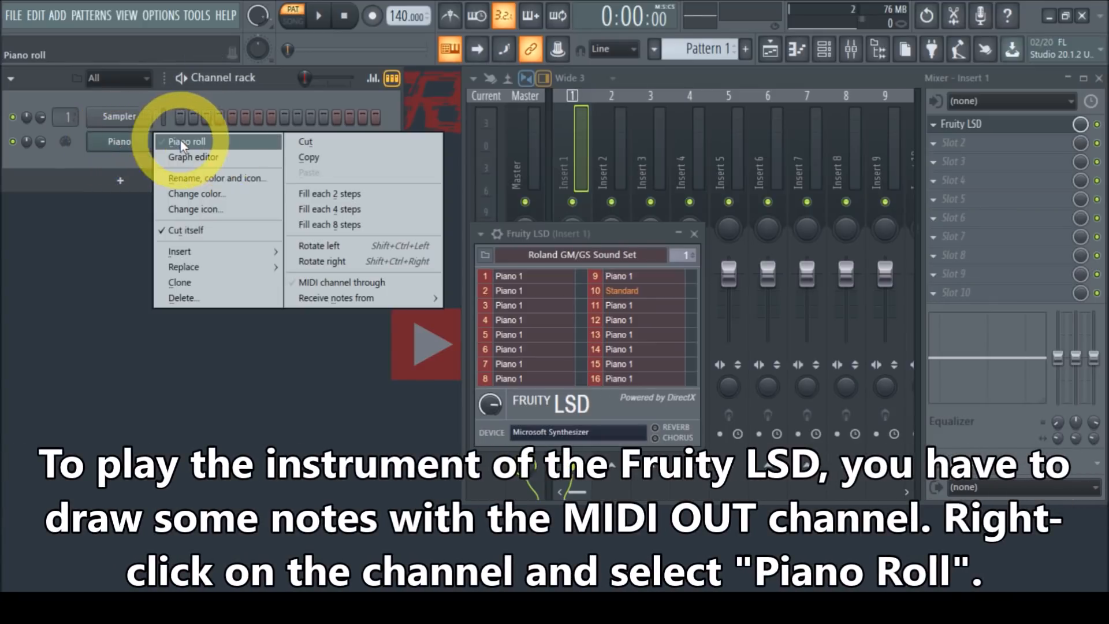
click(212, 141)
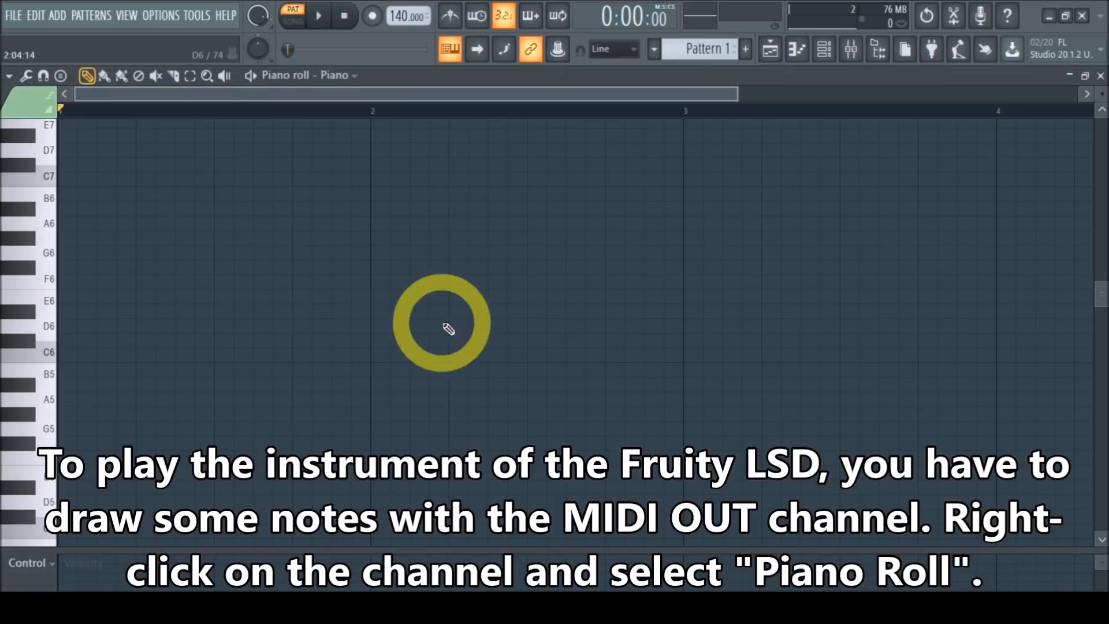
scroll(386, 270, down, 3)
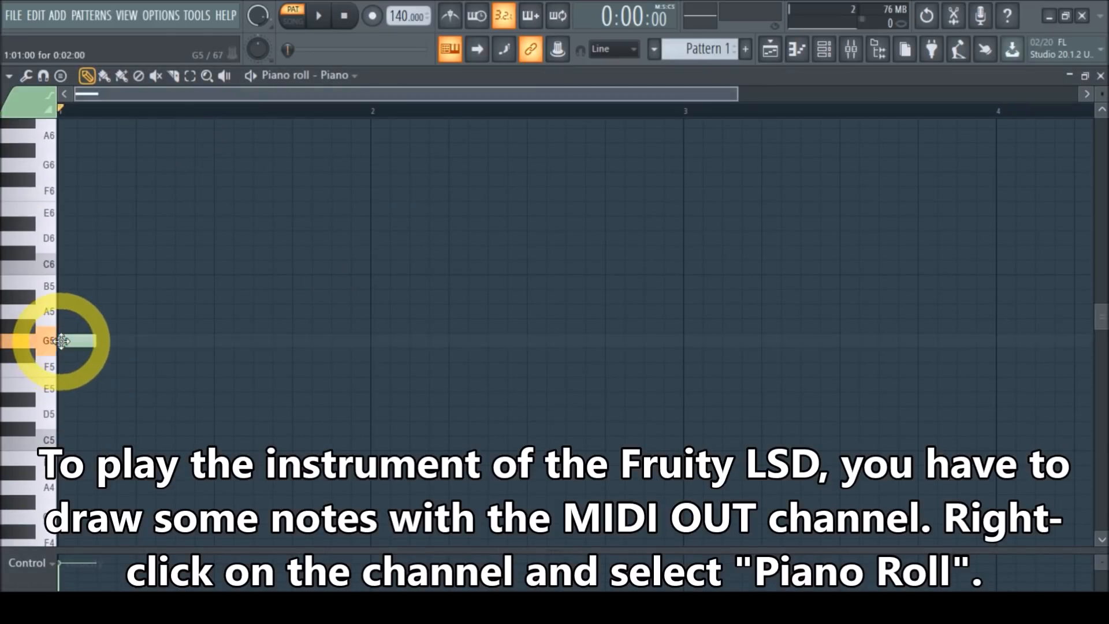
click(141, 341)
click(220, 341)
click(311, 342)
Add A#5 and D5 notes in line with each of the four G5 notes in bar 1
scroll(354, 246, down, 2)
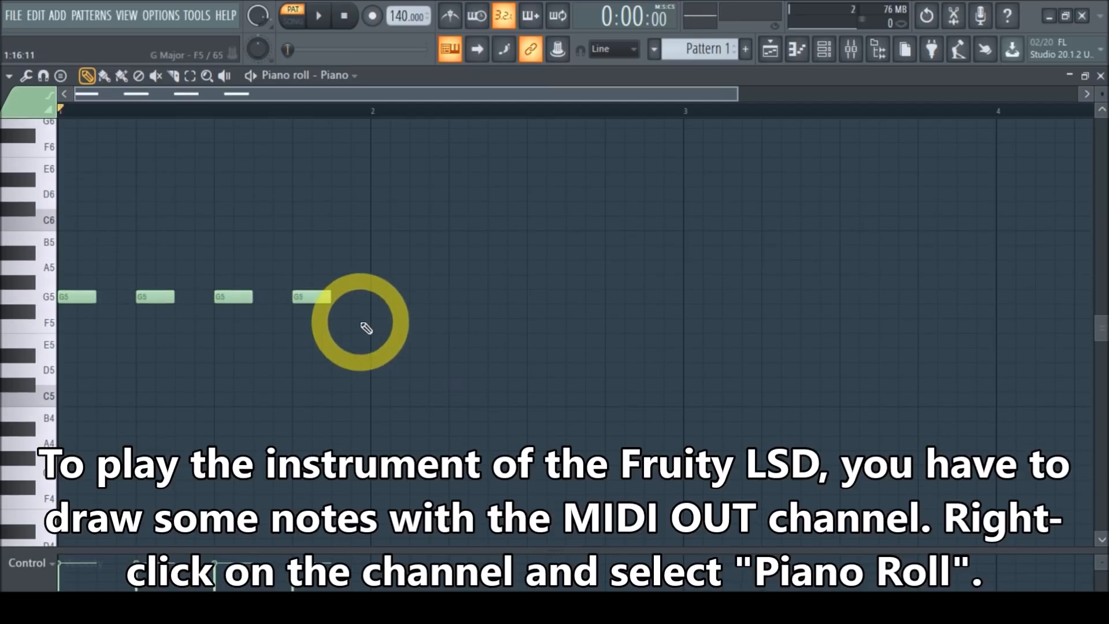
click(74, 252)
click(140, 250)
click(227, 253)
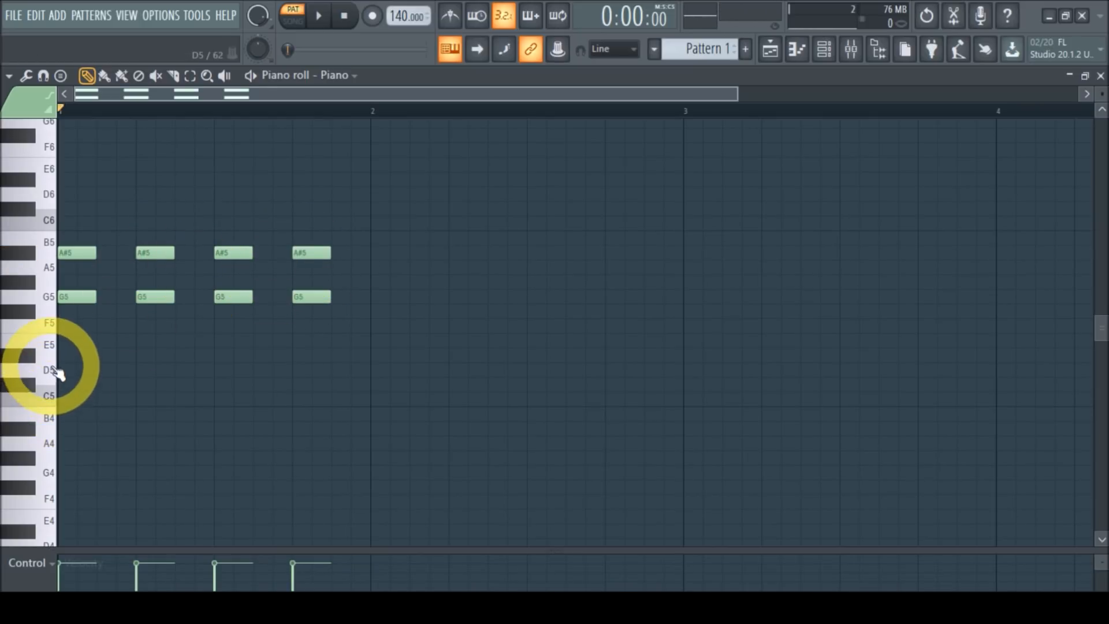
click(73, 370)
click(144, 370)
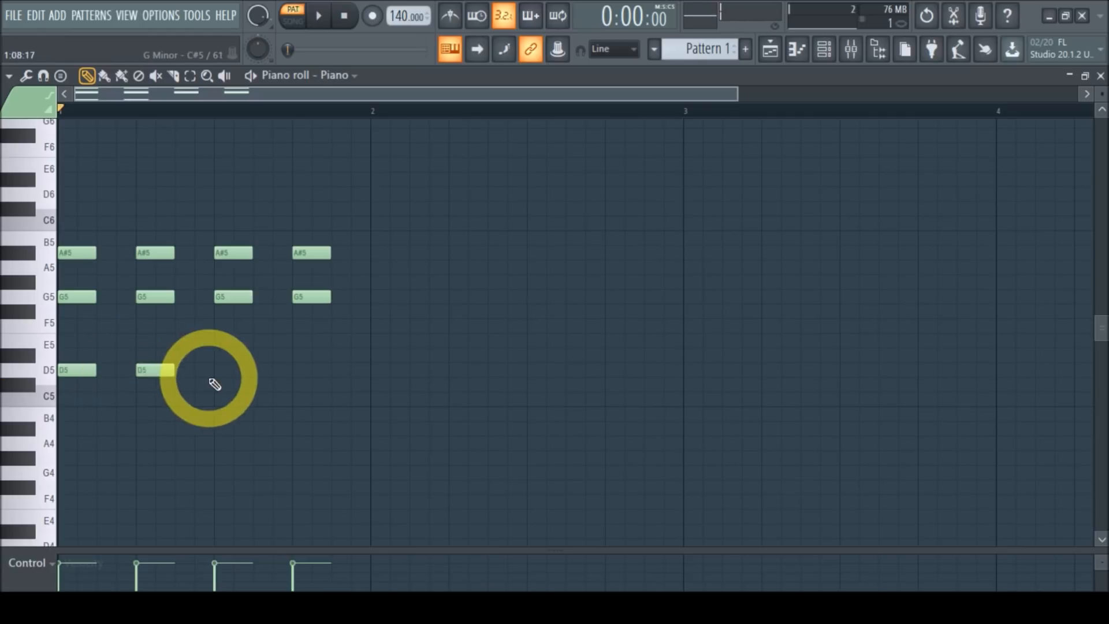
click(228, 371)
click(297, 370)
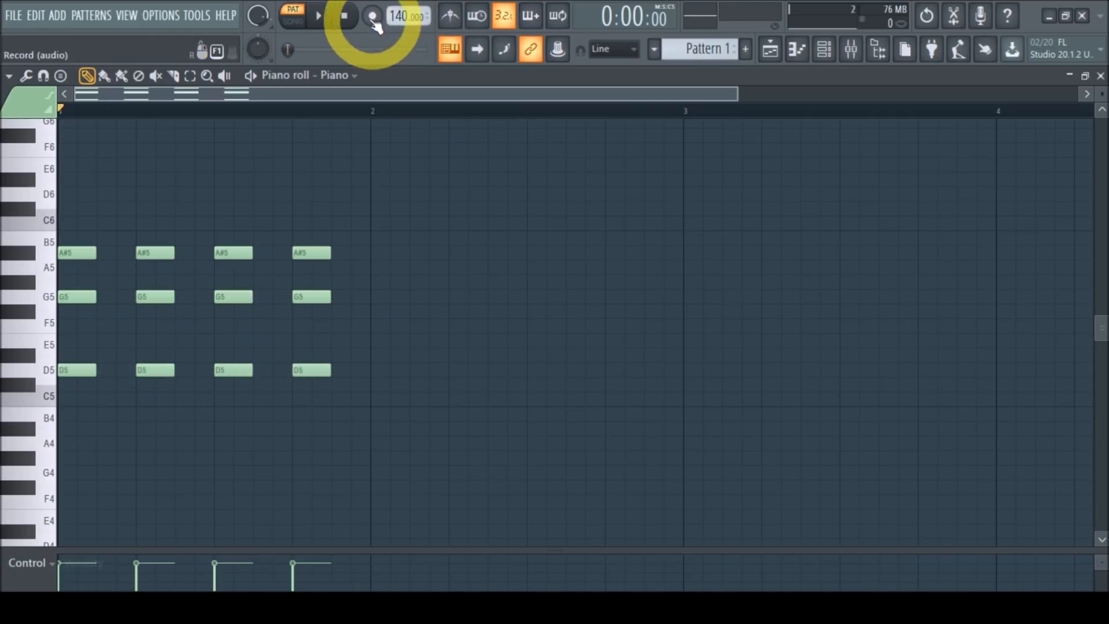
Play back the pattern, closing the piano roll and raising the Fruity LSD volume to 100% while listening
click(318, 17)
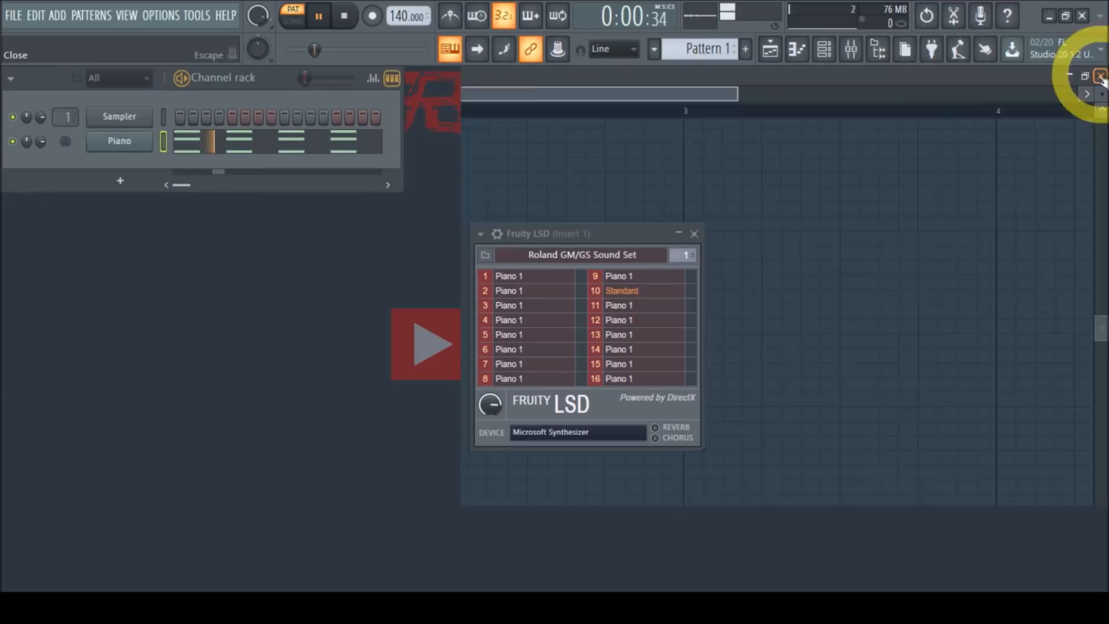
click(1100, 77)
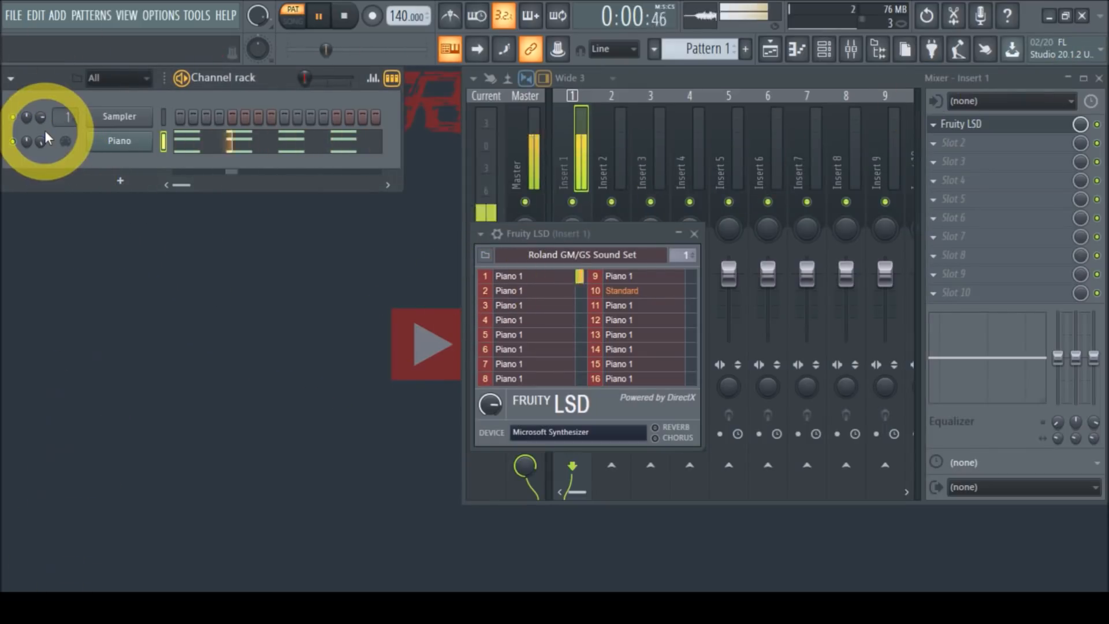
mouse_move(498, 412)
mouse_down()
mouse_move(488, 386)
mouse_move(495, 414)
mouse_up()
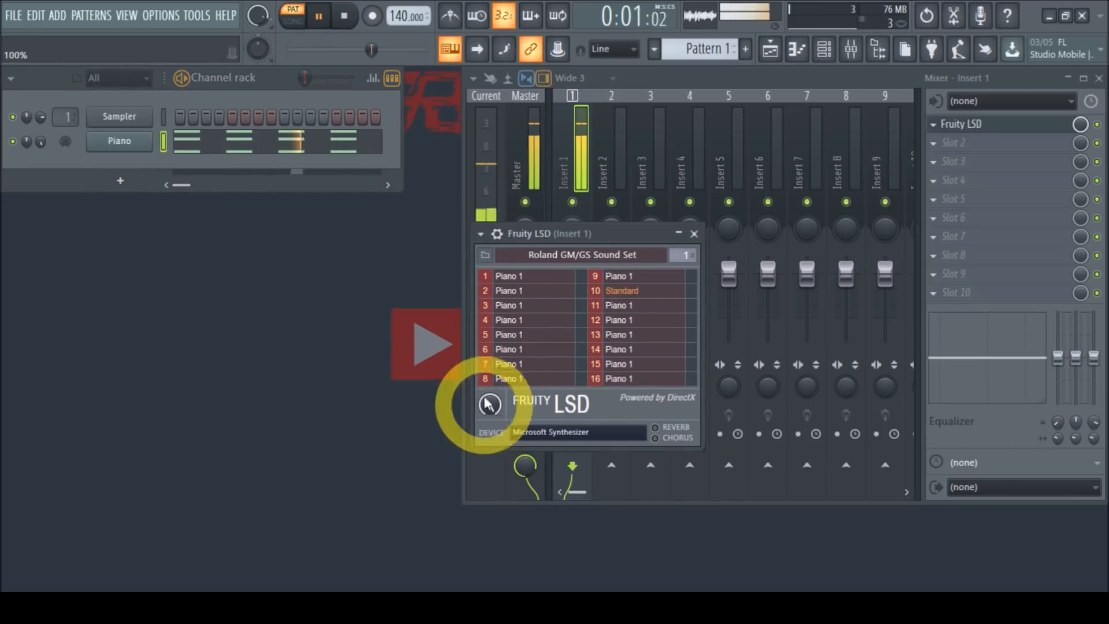
click(345, 15)
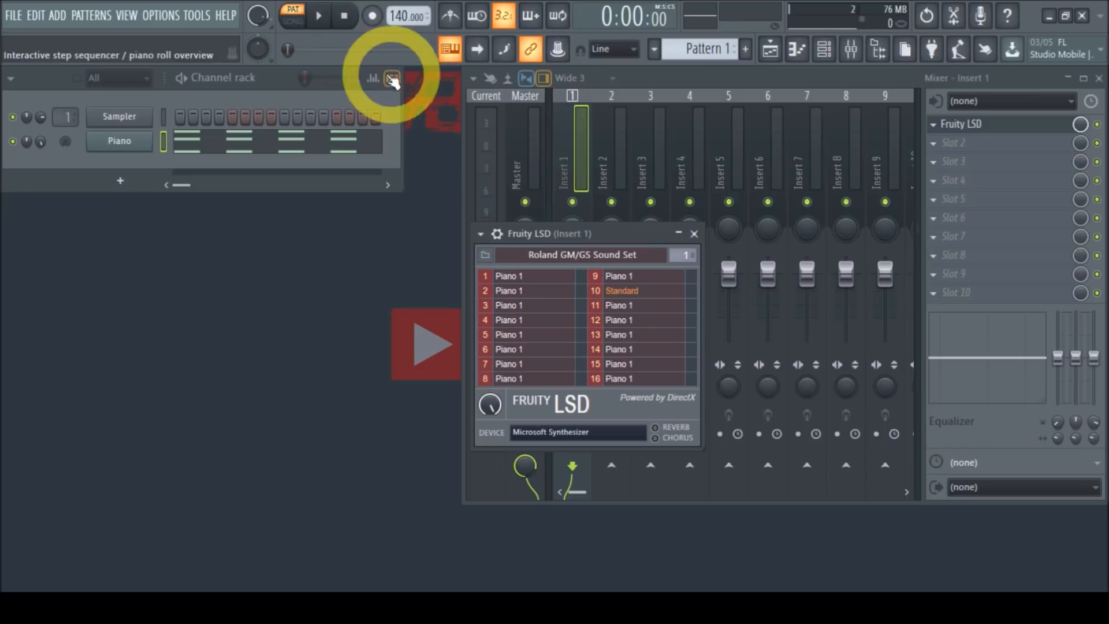
click(319, 15)
click(351, 21)
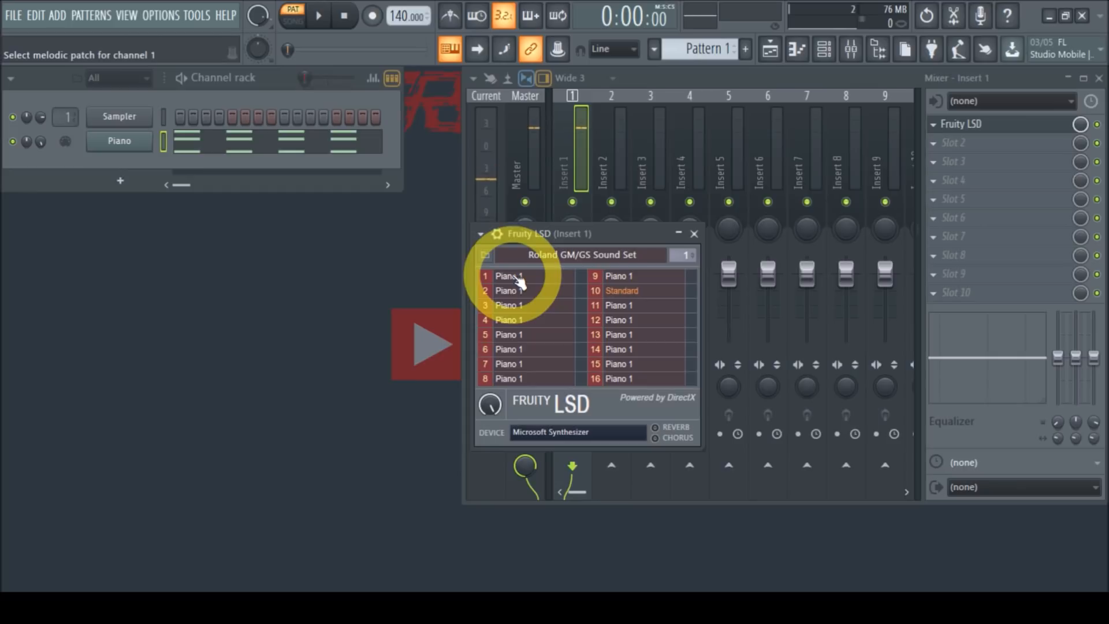
Assign the Harmonica patch to channel 1 of Fruity LSD
click(515, 277)
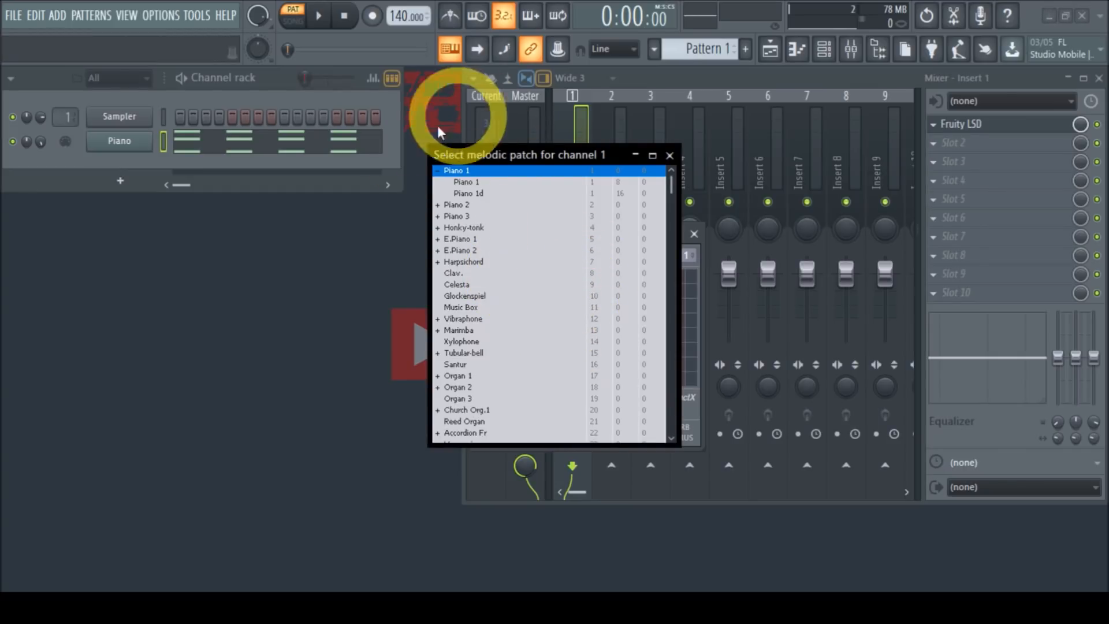
click(670, 155)
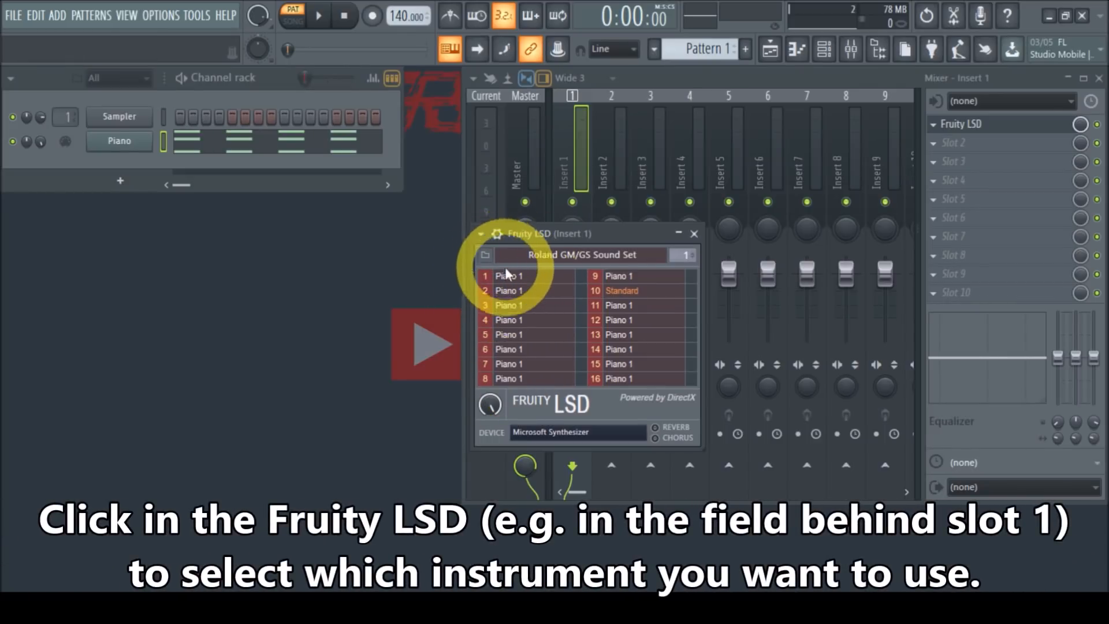
click(523, 282)
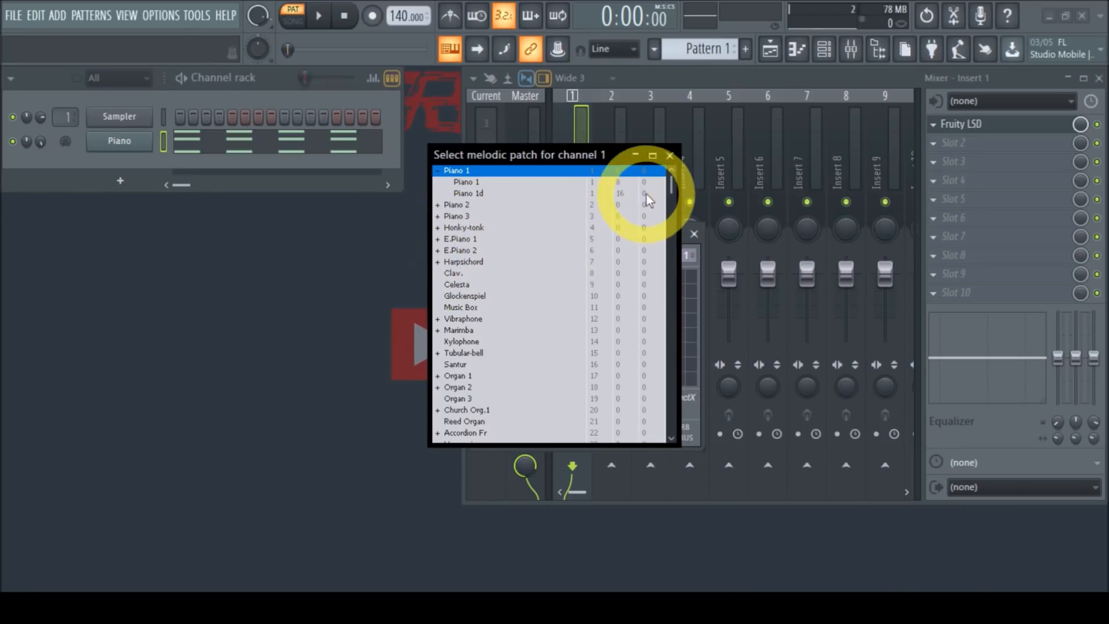
mouse_move(670, 183)
mouse_down()
mouse_move(676, 411)
mouse_move(669, 172)
mouse_up()
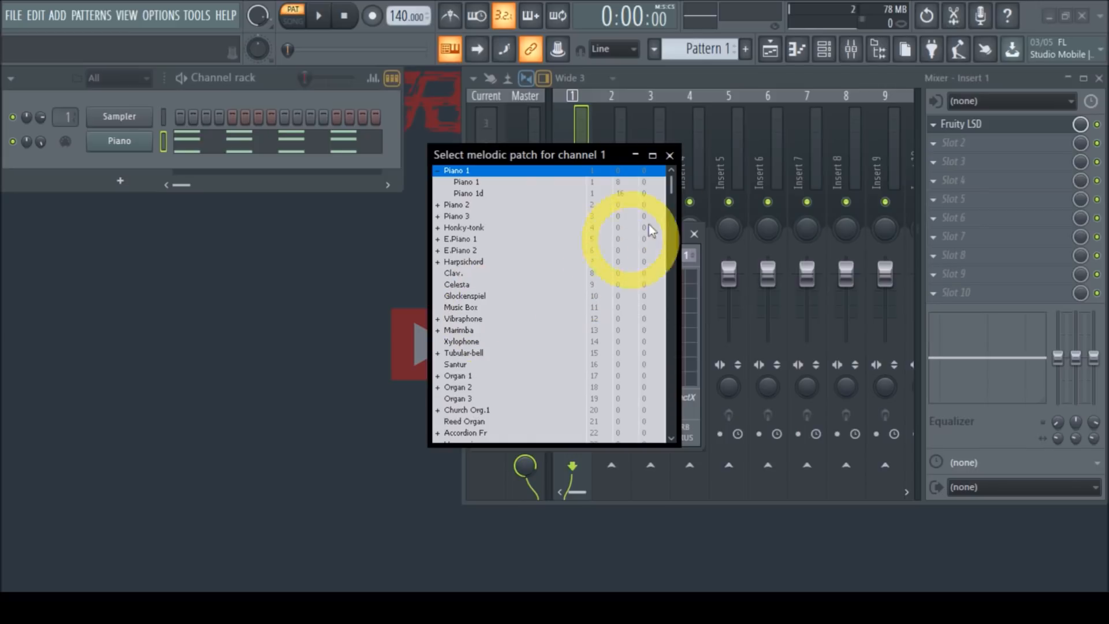
drag(669, 178, 674, 209)
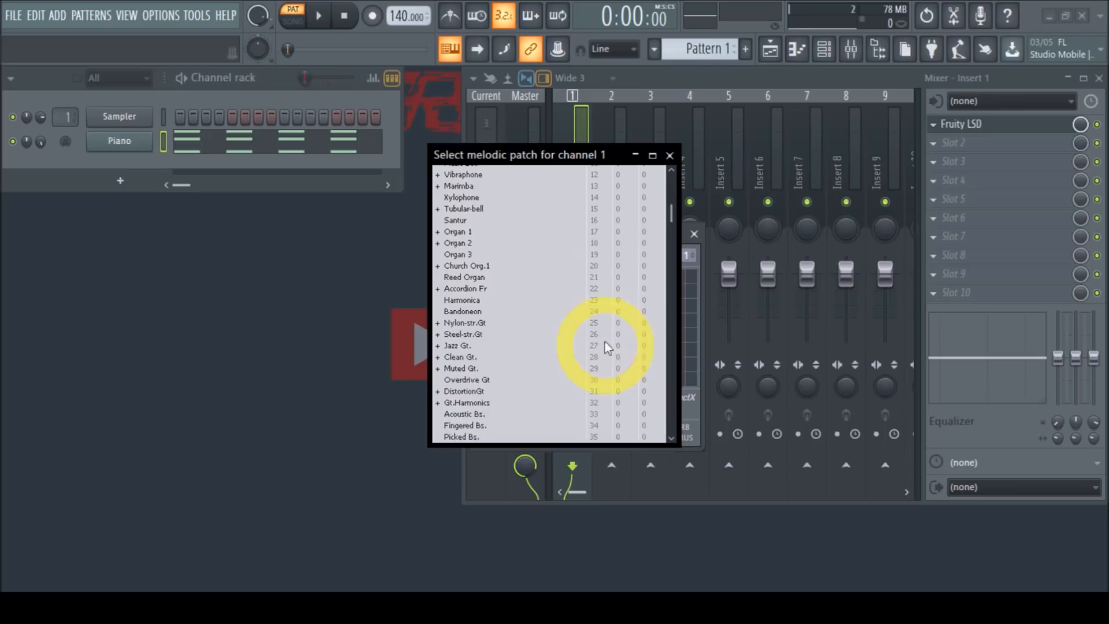
double_click(465, 303)
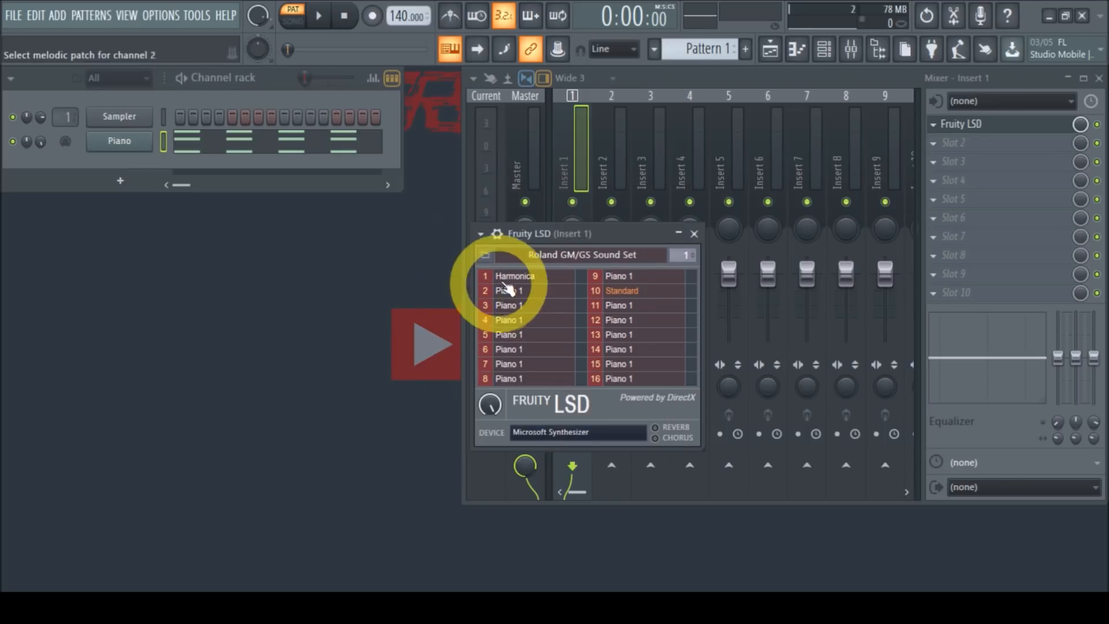
Audition the pattern with the Harmonica patch, and switch channel 1 of Fruity LSD to Piano 1 for a comparison playback
click(319, 15)
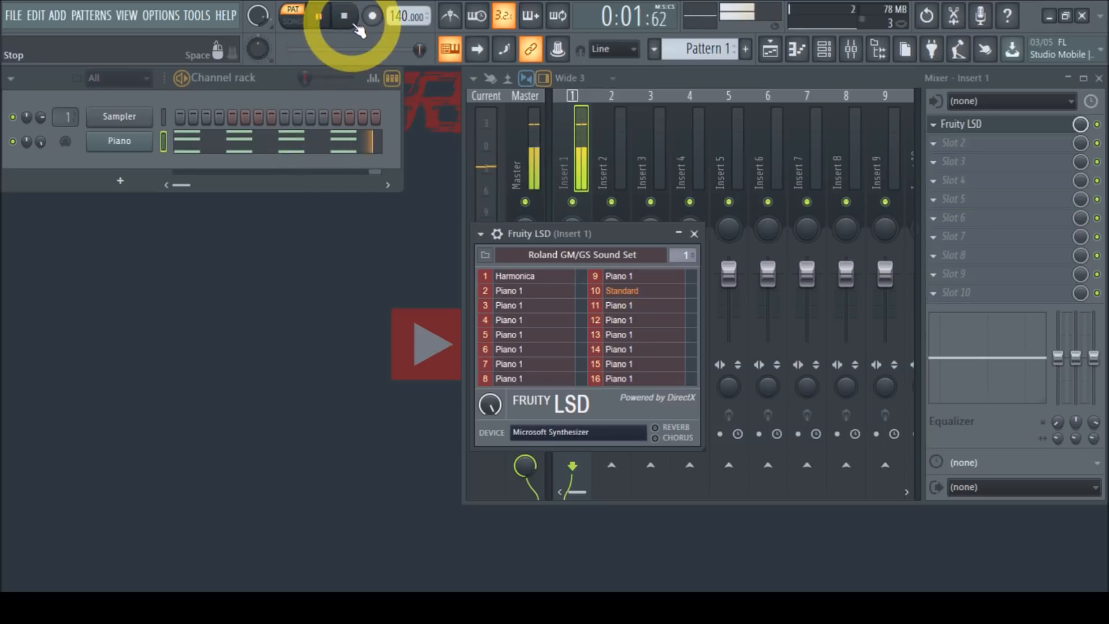
click(345, 19)
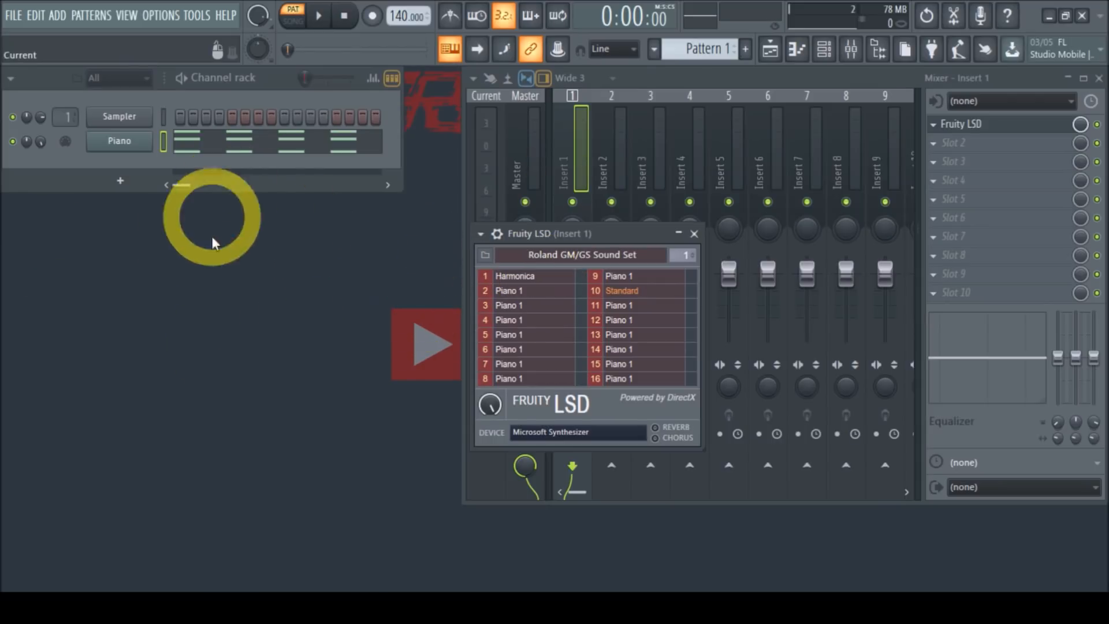
click(517, 276)
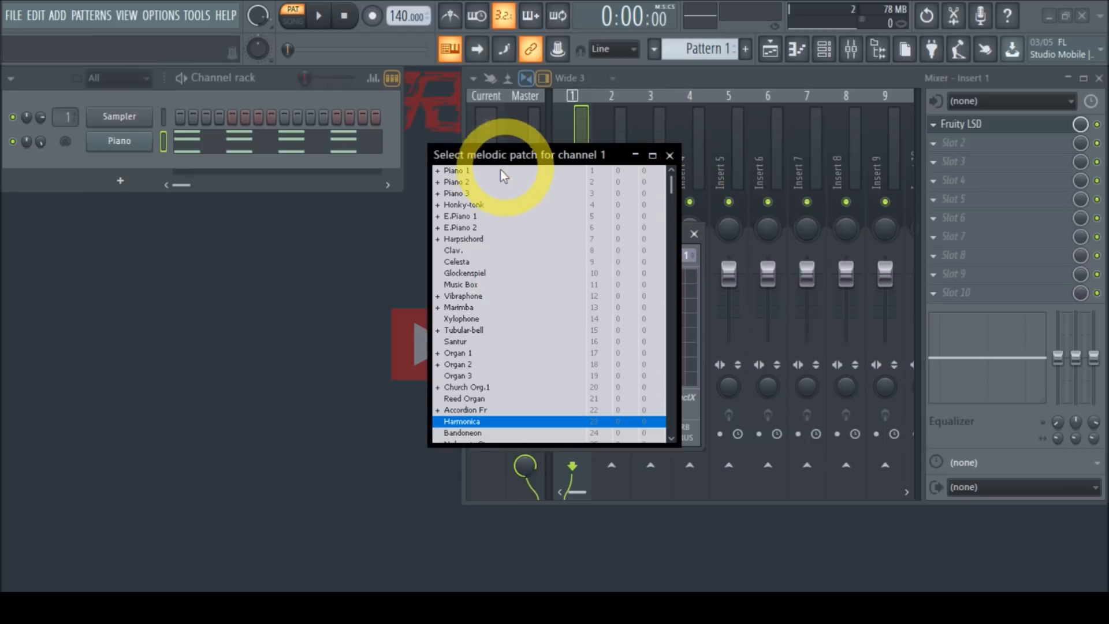
click(469, 172)
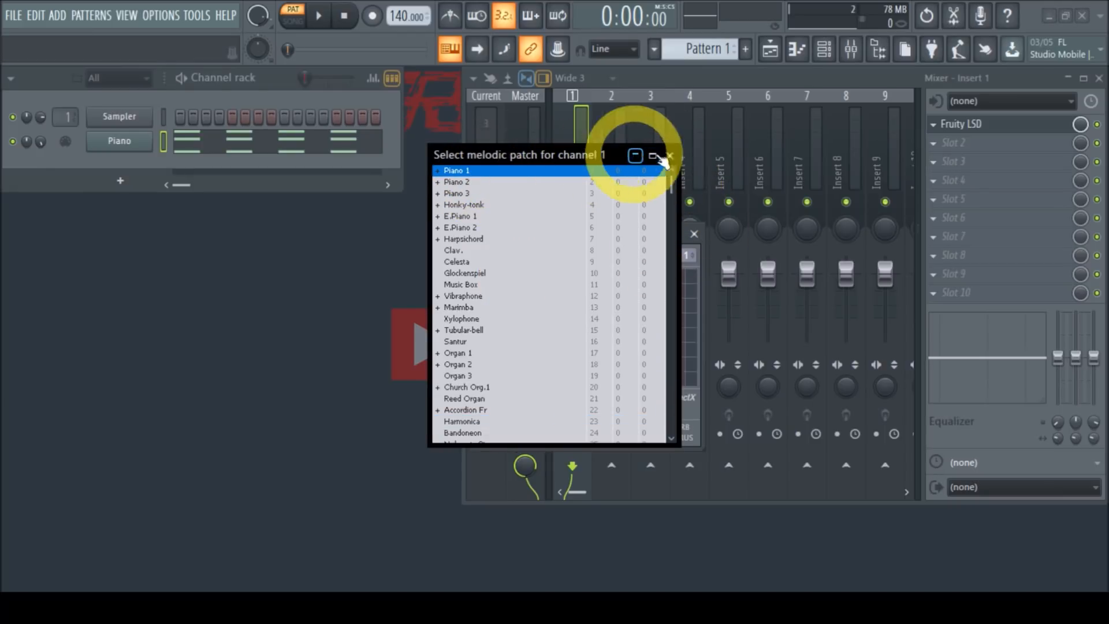
double_click(541, 170)
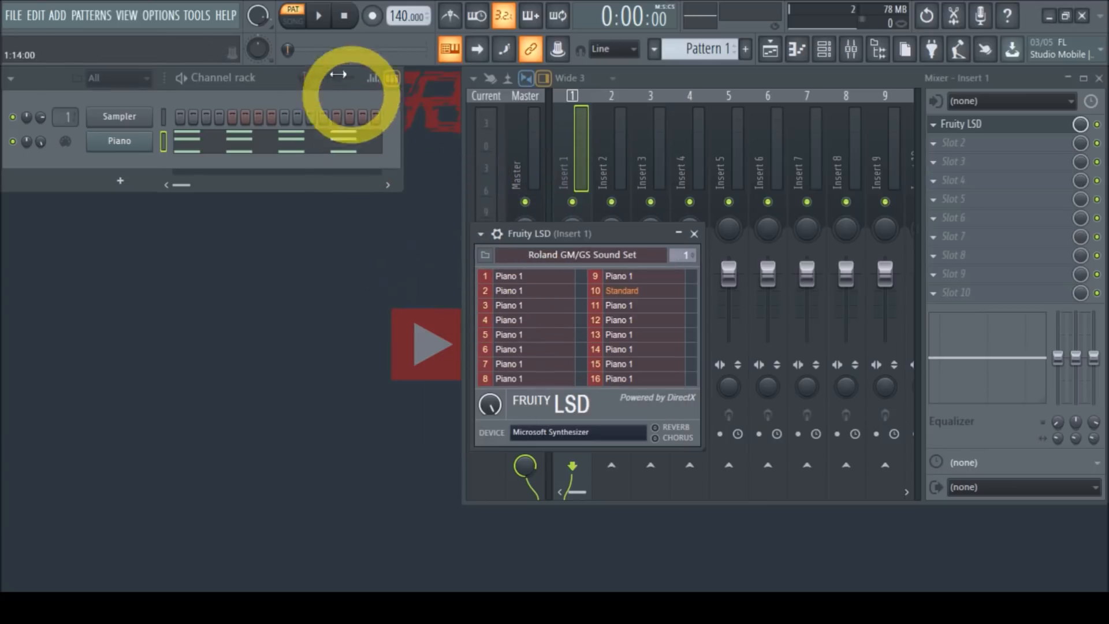
click(320, 17)
key(space)
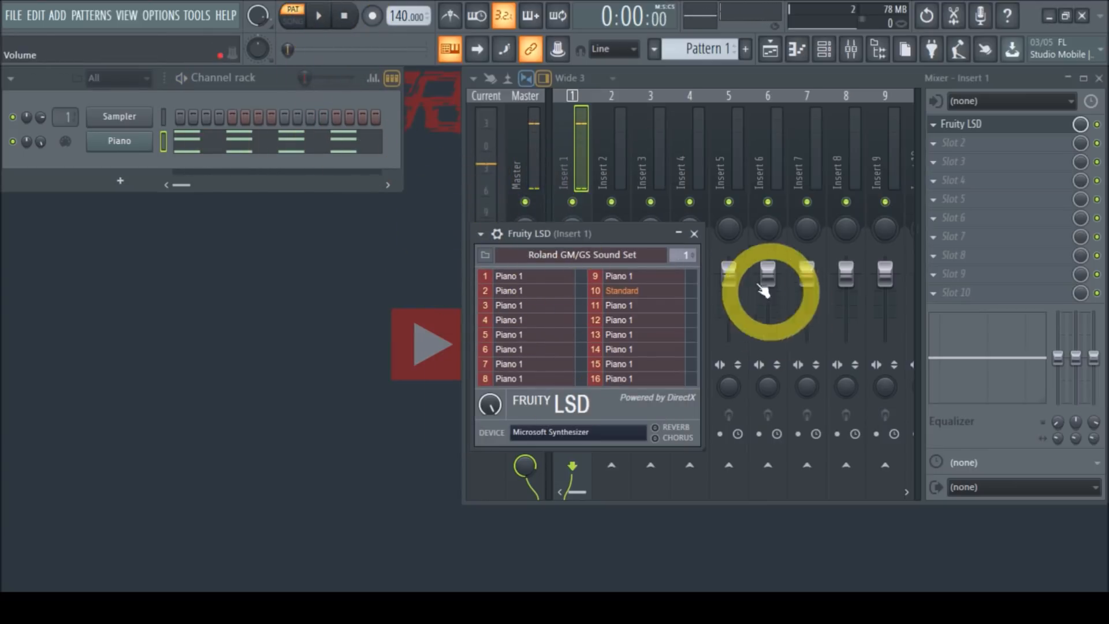
Close Fruity LSD and review the MIDI Out settings of the Piano channel
click(693, 233)
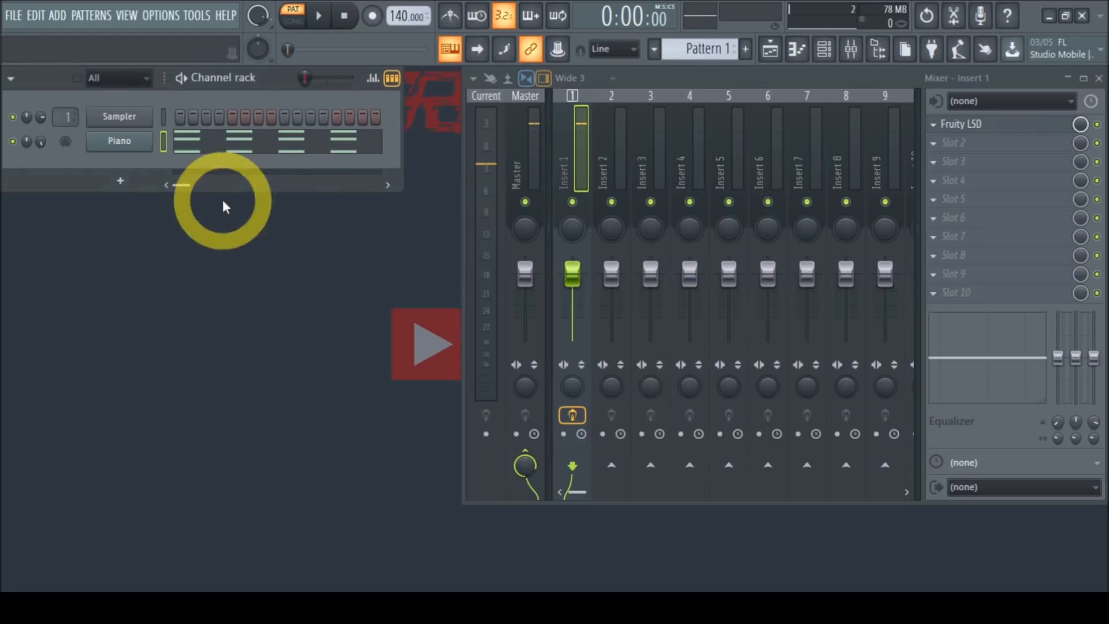
click(121, 148)
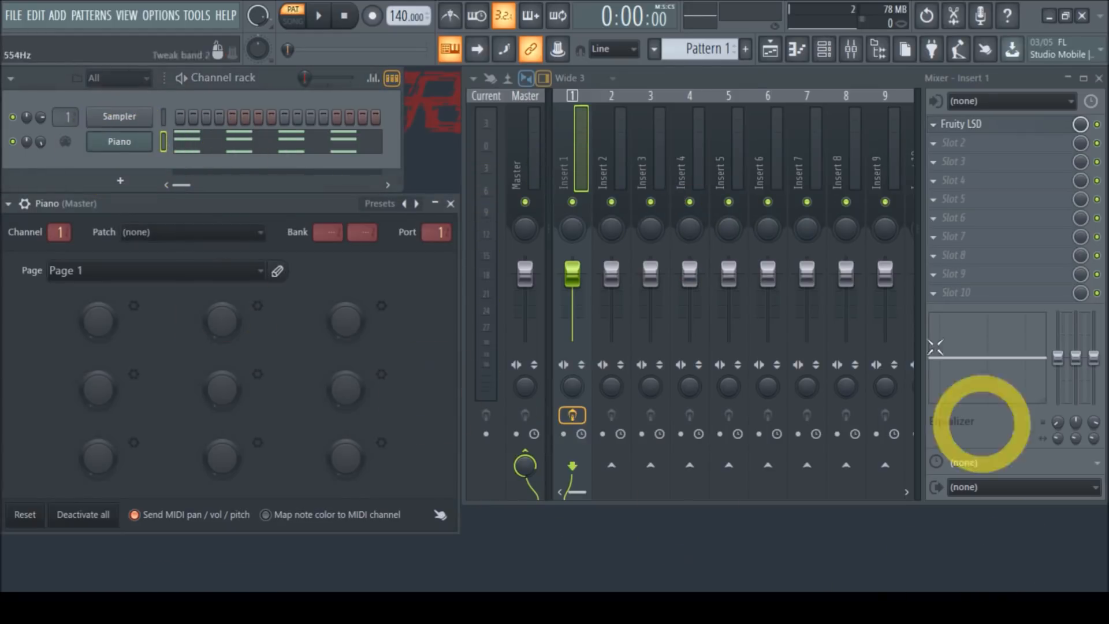
click(451, 204)
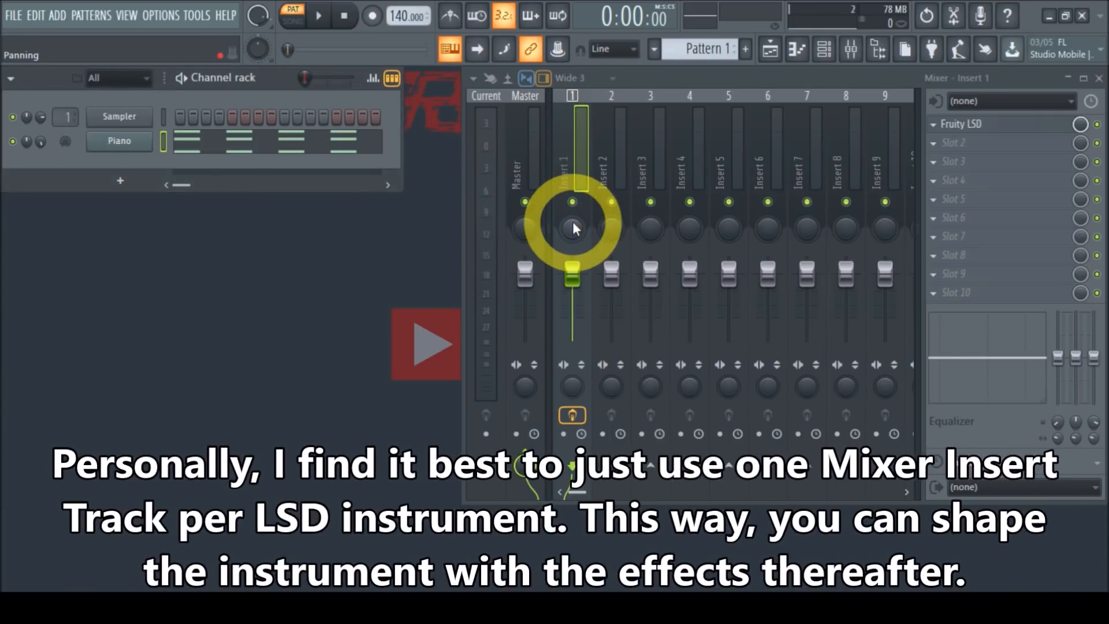
Load Fruity Reeverb 2 in slot 2 of Insert 1 and raise its wet level to about 81% while the pattern plays
click(935, 151)
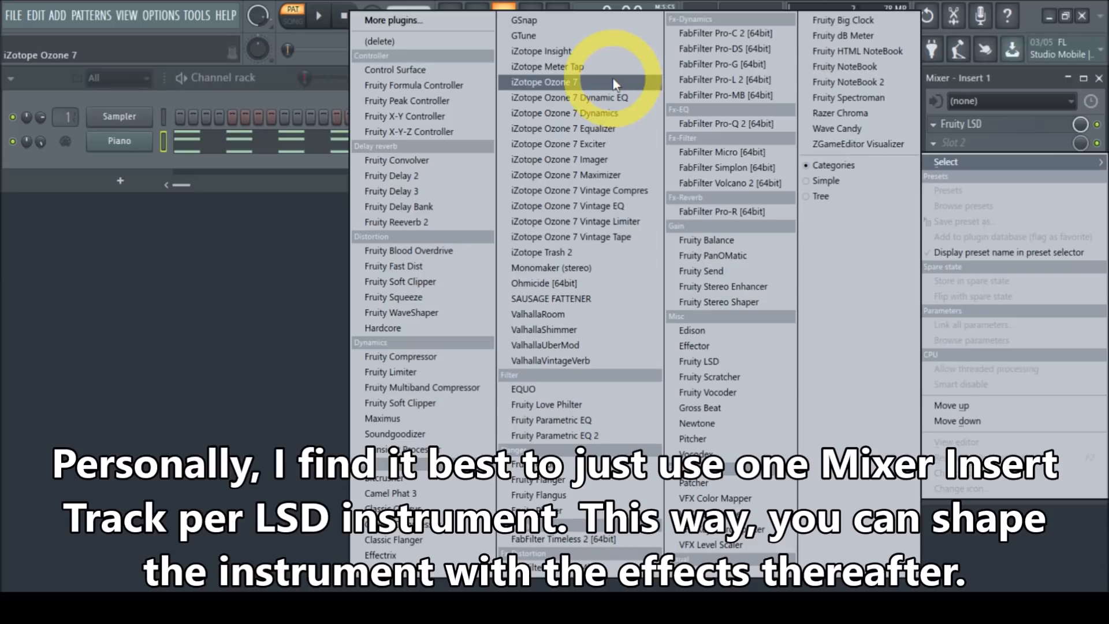
click(427, 222)
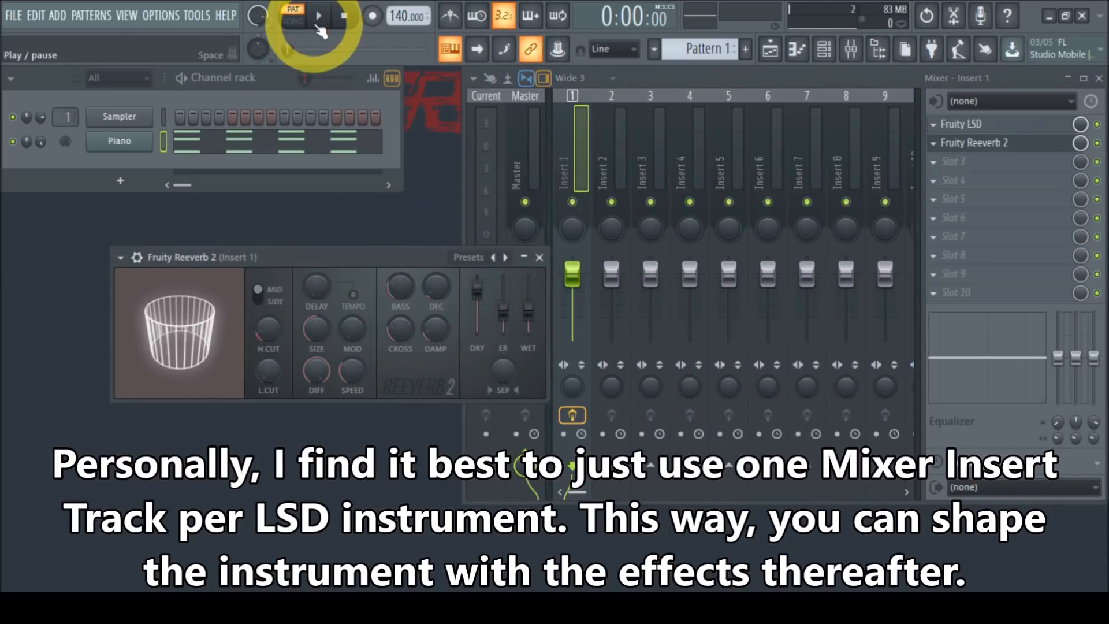
mouse_move(531, 314)
mouse_down()
mouse_move(531, 272)
mouse_move(528, 298)
mouse_up()
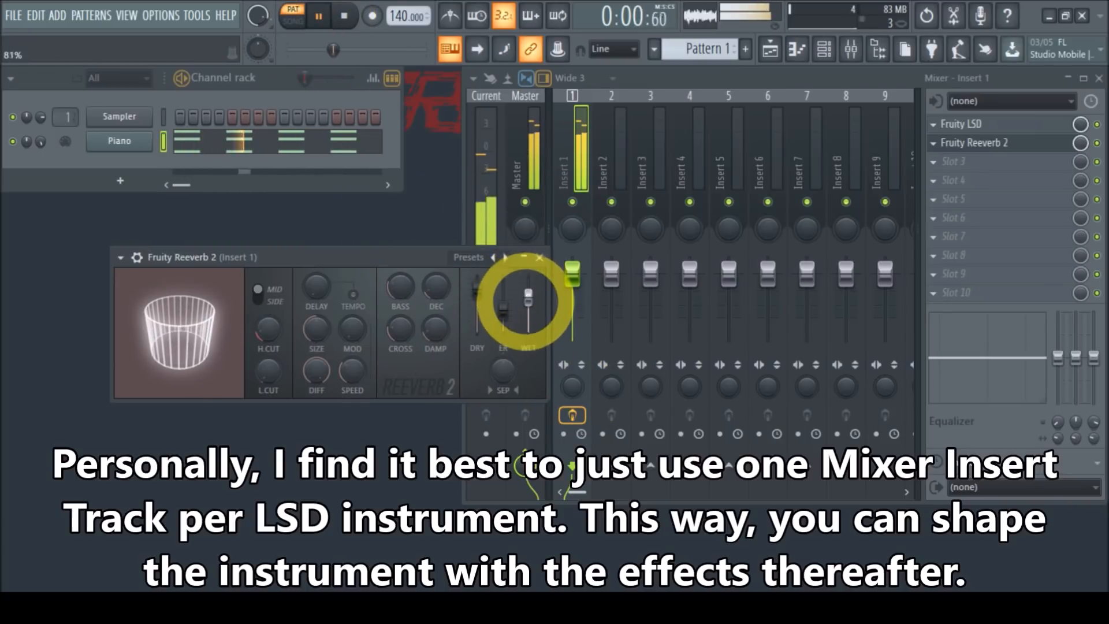
click(354, 20)
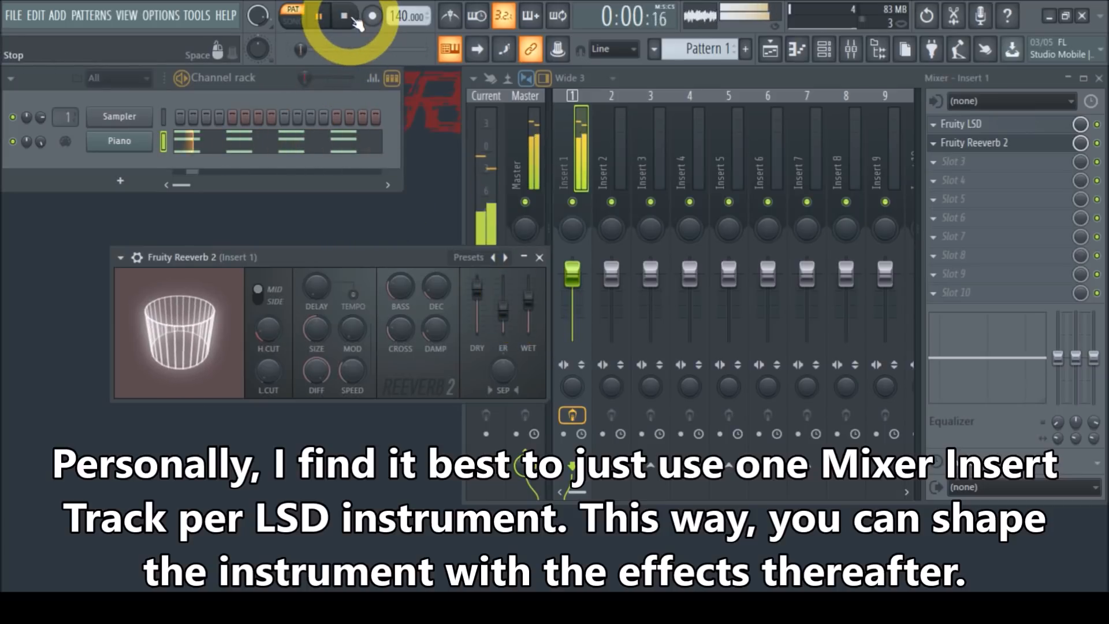
click(538, 257)
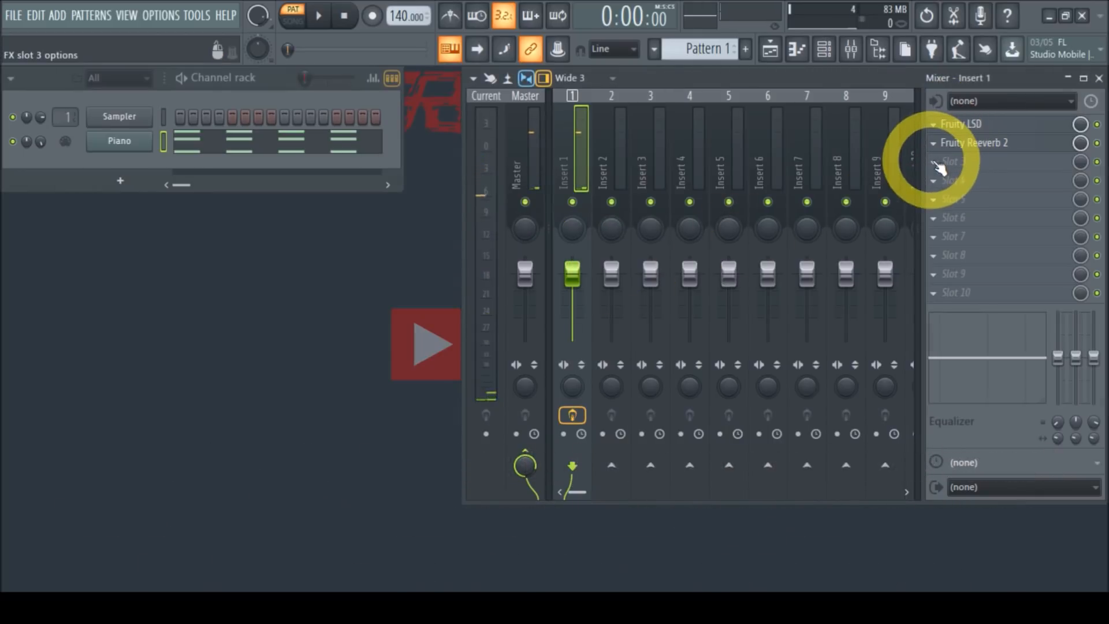
Load Fruity Parametric EQ 2 in slot 3 of Insert 1 and try a high-frequency boost with band 7 during playback
click(934, 161)
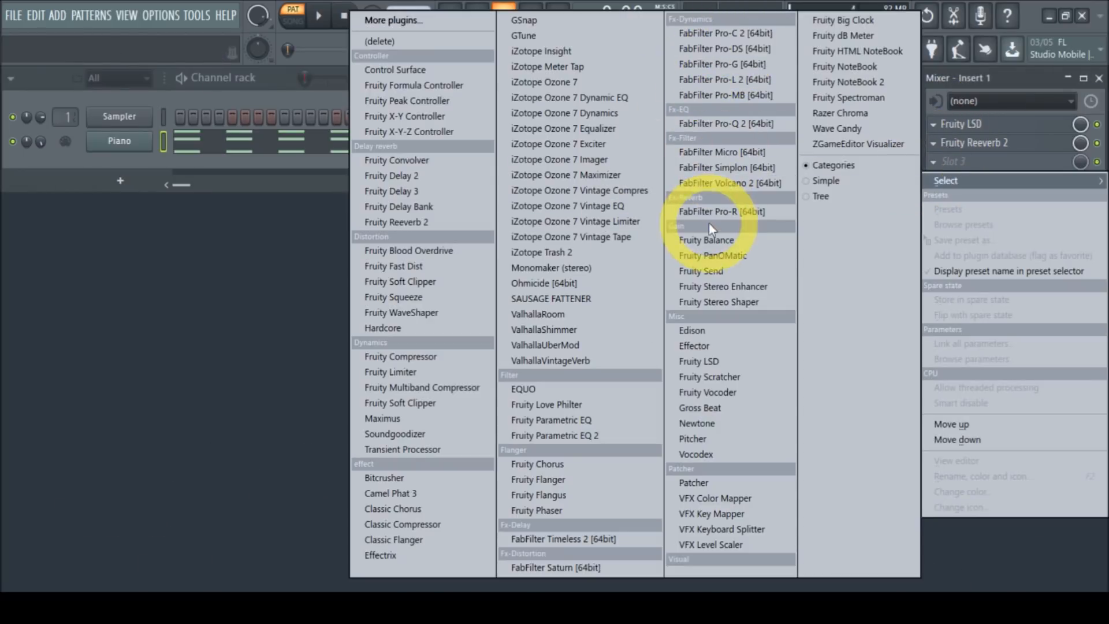
click(594, 435)
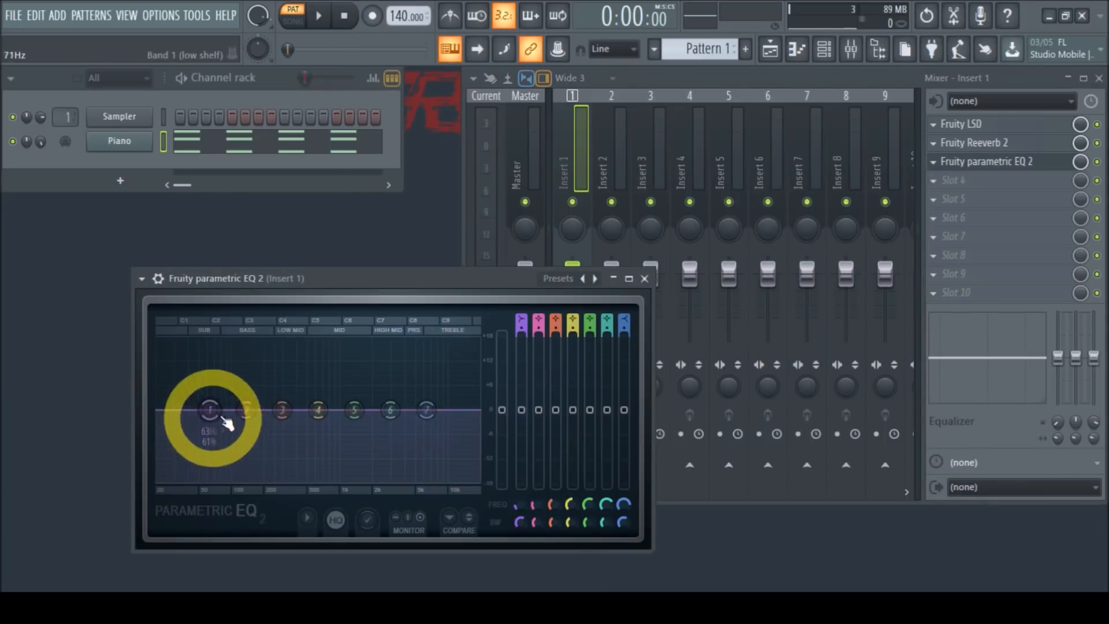
drag(427, 411, 389, 337)
click(318, 16)
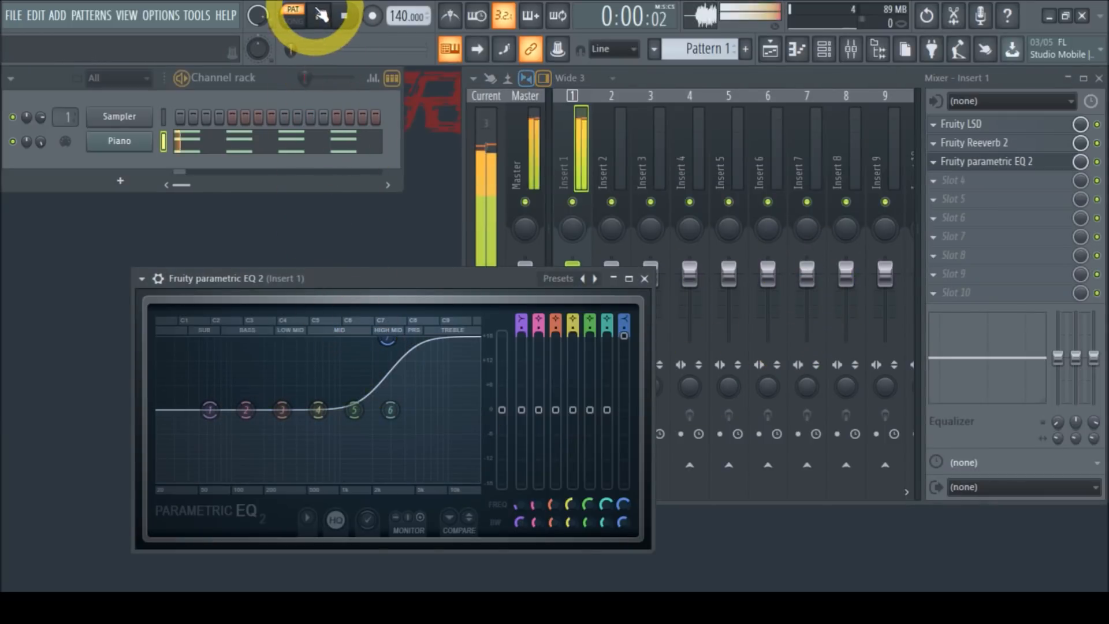
drag(388, 340, 418, 216)
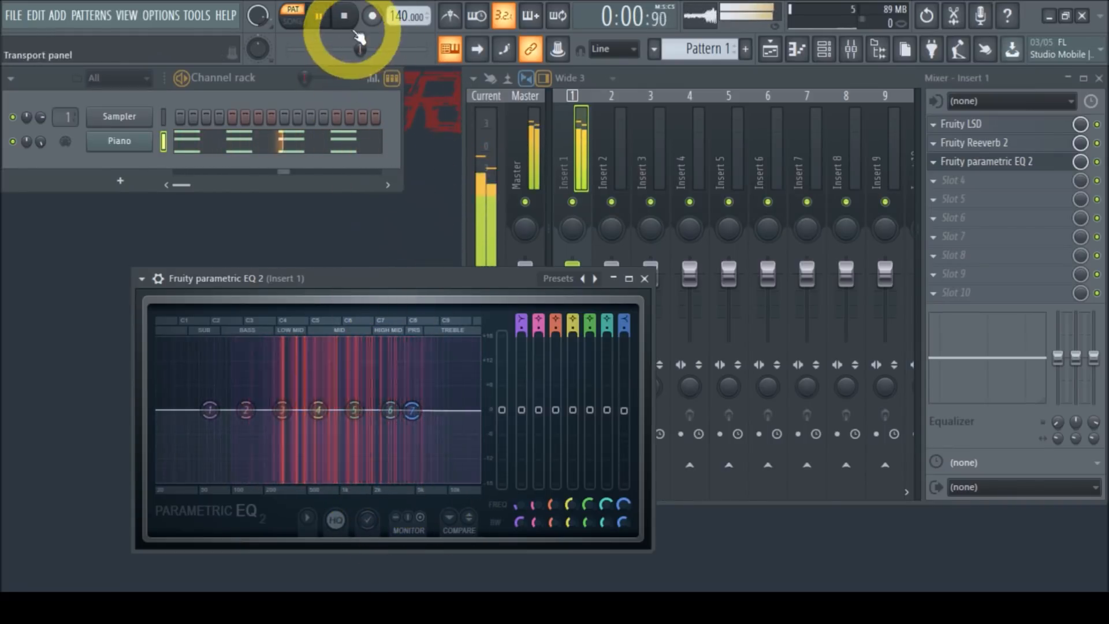
click(344, 16)
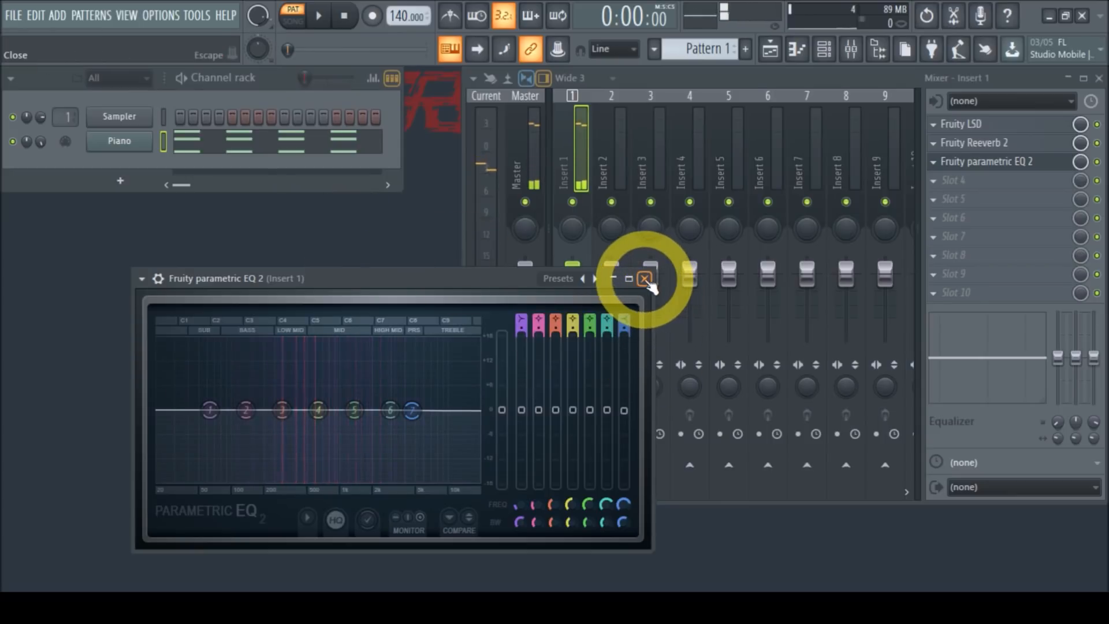
click(645, 278)
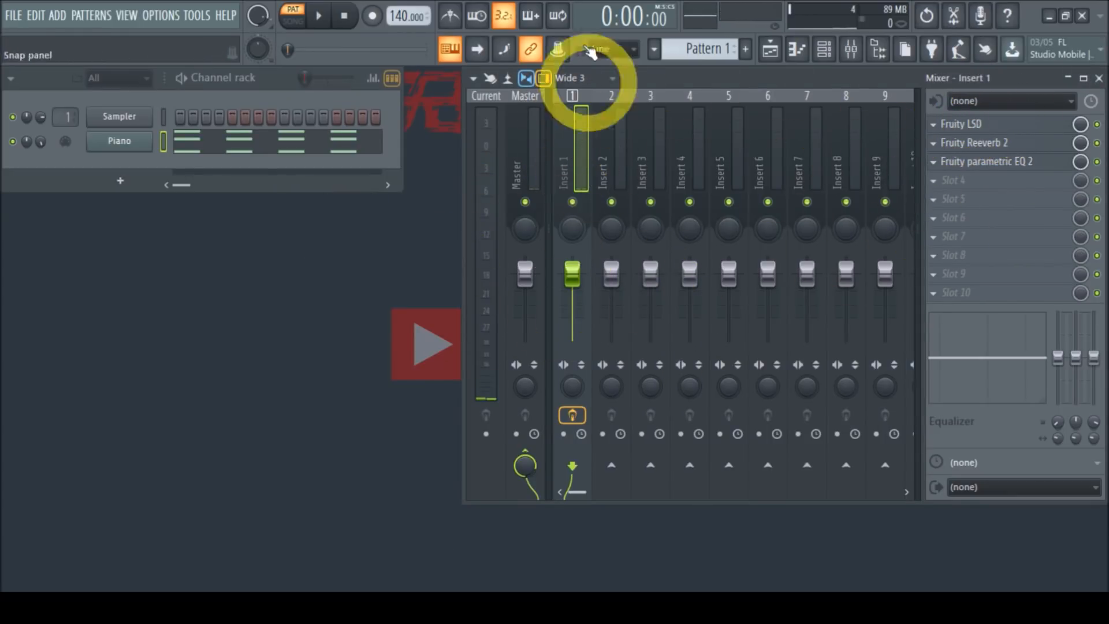
Rename mixer track Insert 1 as Piano
right_click(559, 135)
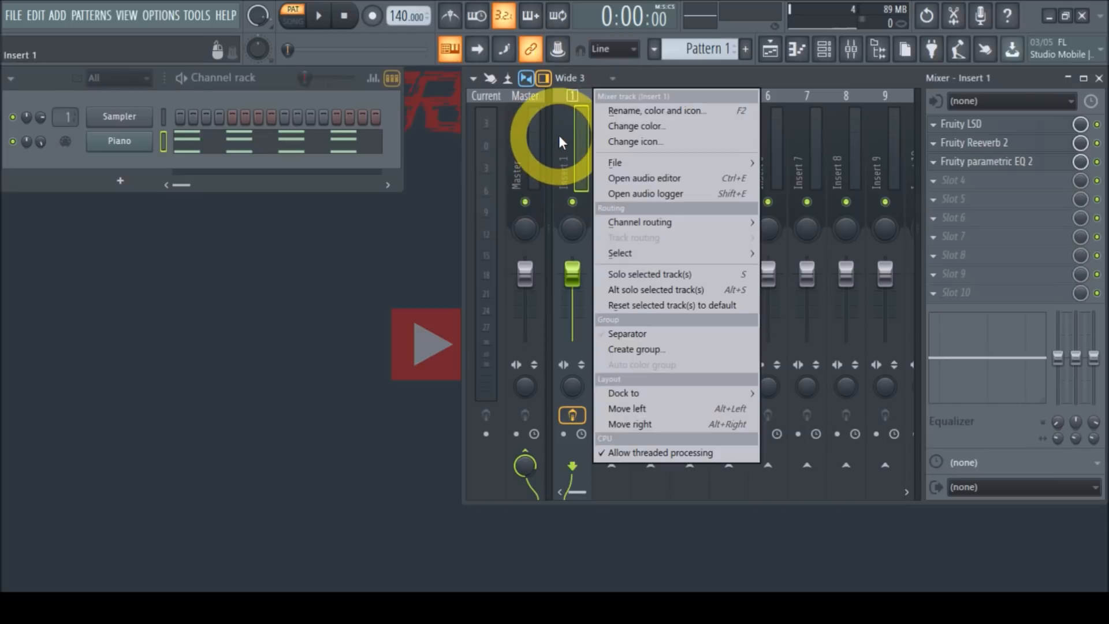
click(649, 110)
text(Pinao)
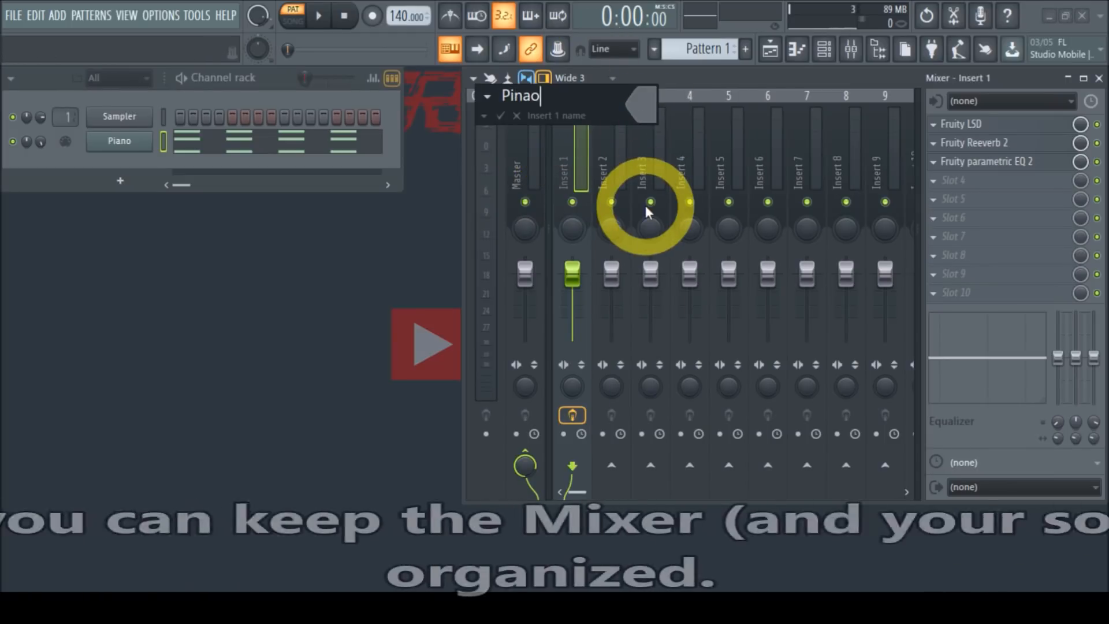
key(BackSpace)
key(BackSpace)
key(BackSpace)
key(BackSpace)
text(ano)
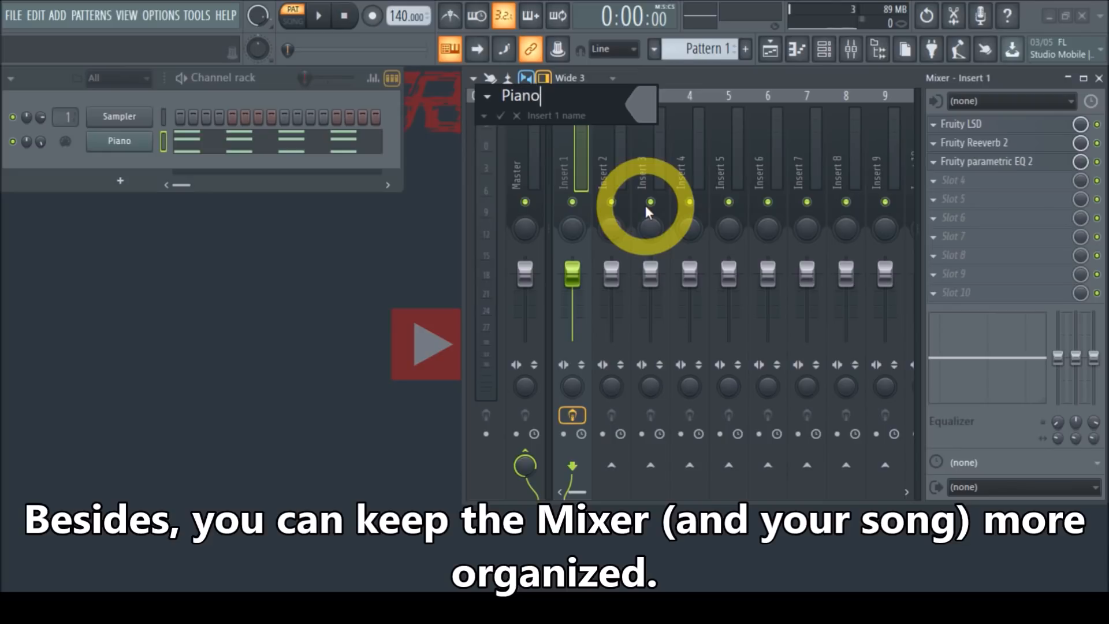
key(Return)
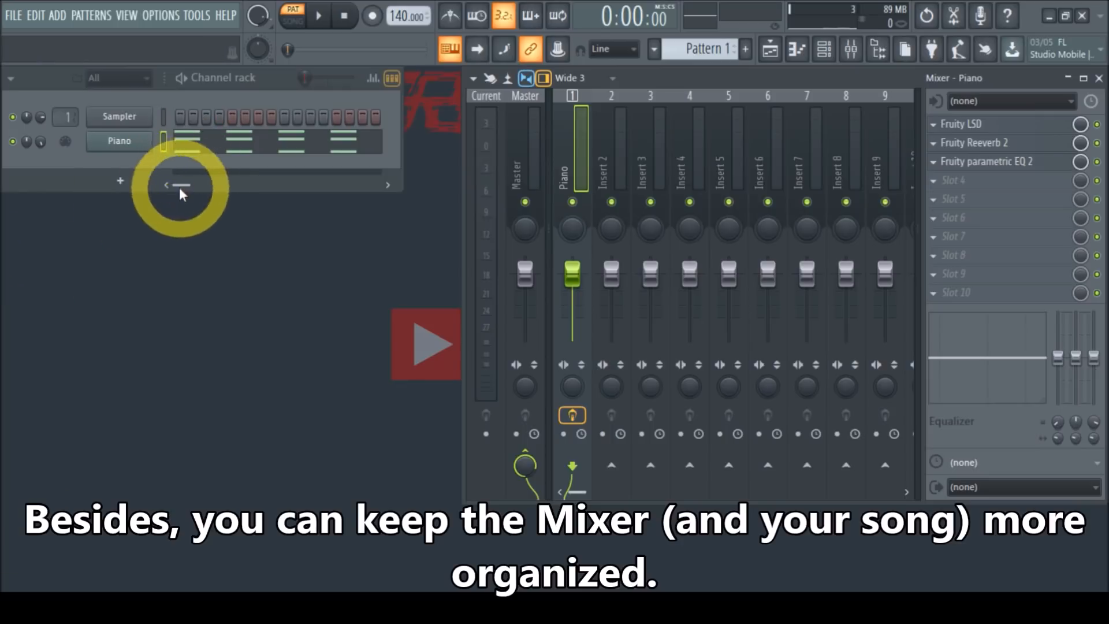
Delete the Sampler channel from the channel rack
right_click(139, 126)
click(210, 288)
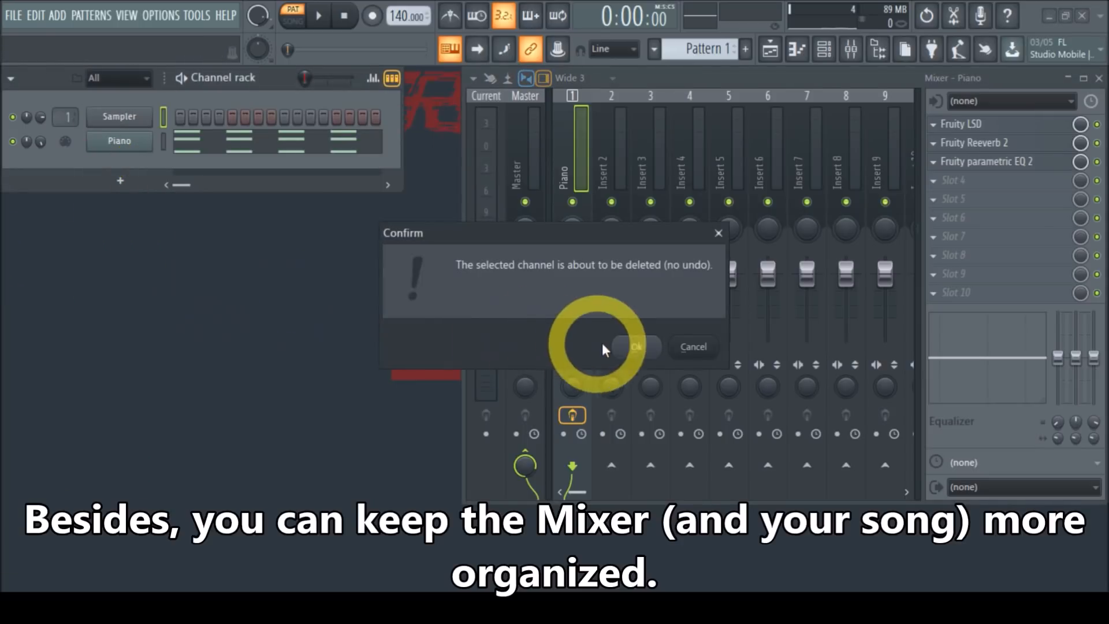
click(595, 340)
Add a second MIDI Out channel and set its output port to 2
click(58, 16)
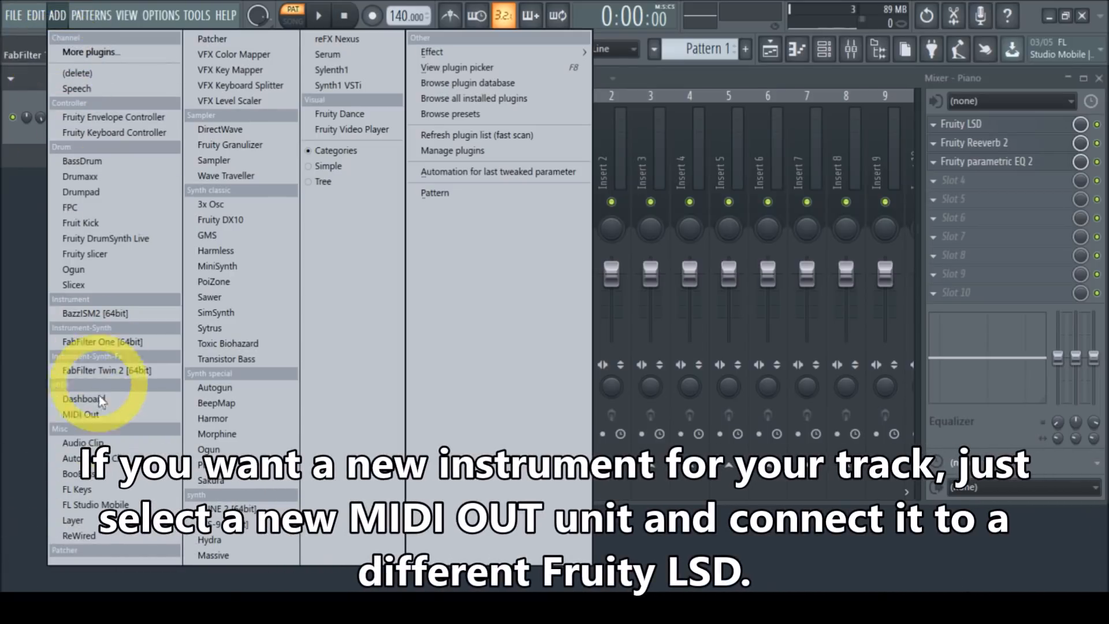
click(99, 415)
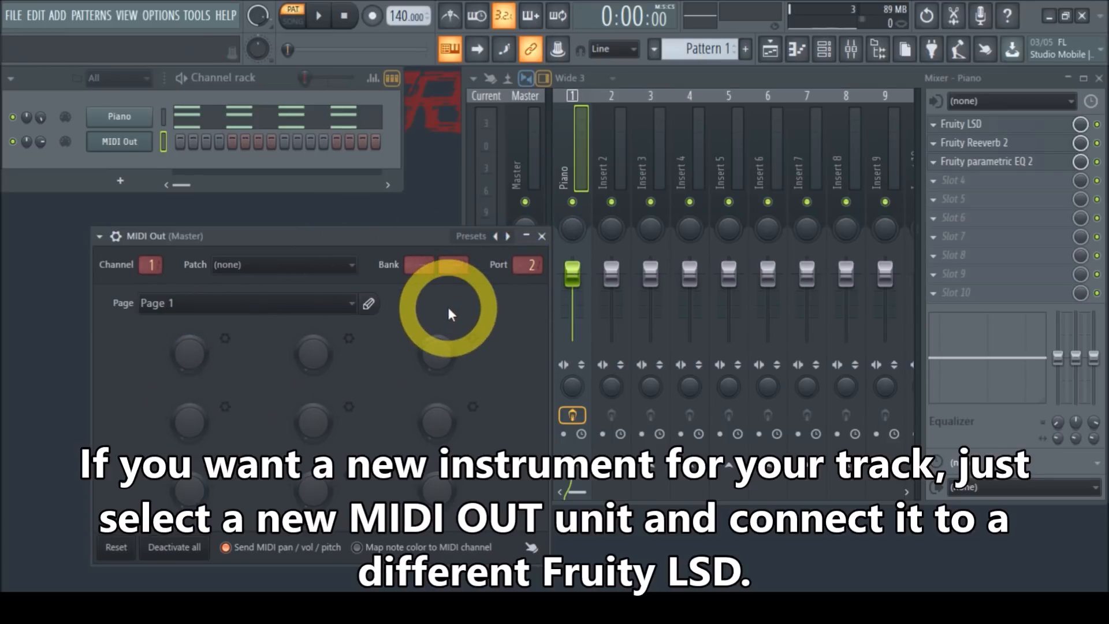
click(542, 236)
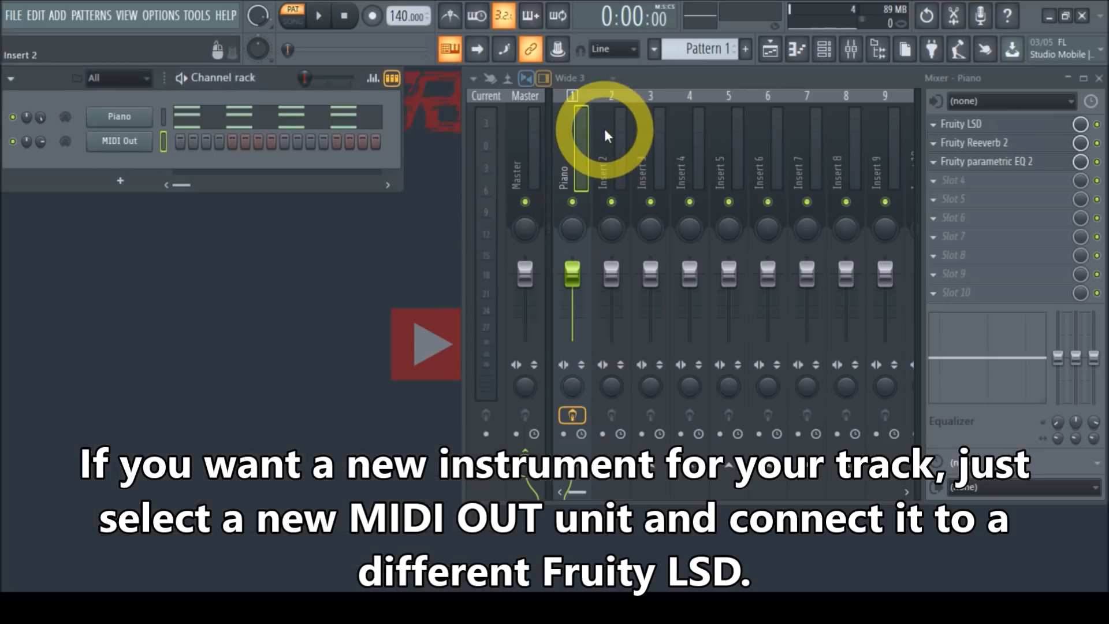
Load Fruity LSD in slot 1 of Insert 2 and set its MIDI input port to 2, matching the new MIDI Out channel
click(608, 142)
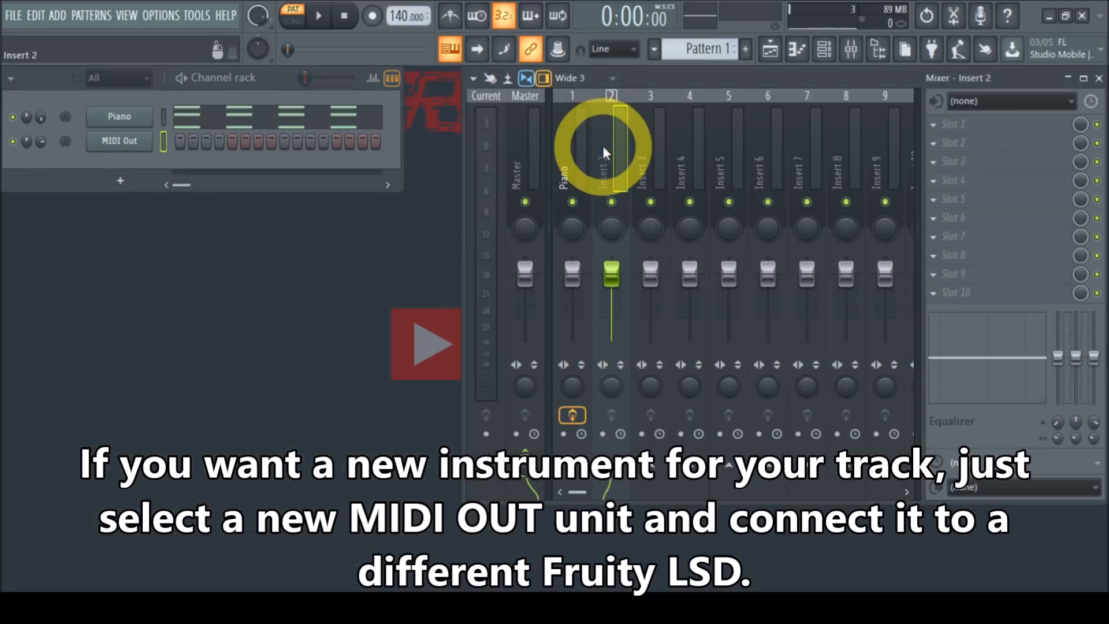
click(120, 140)
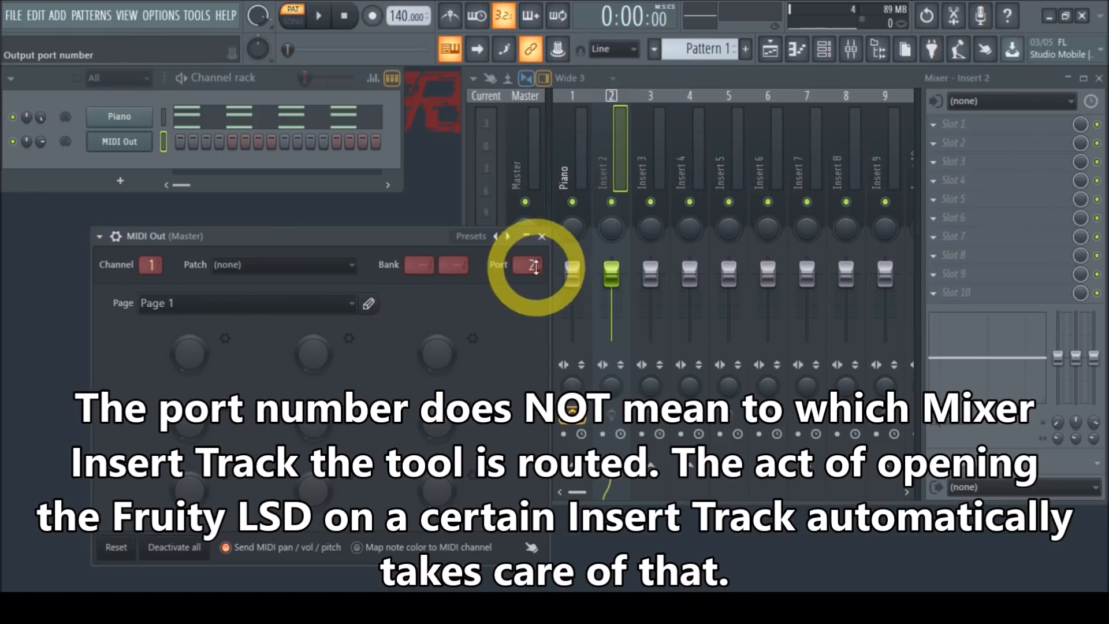
click(937, 128)
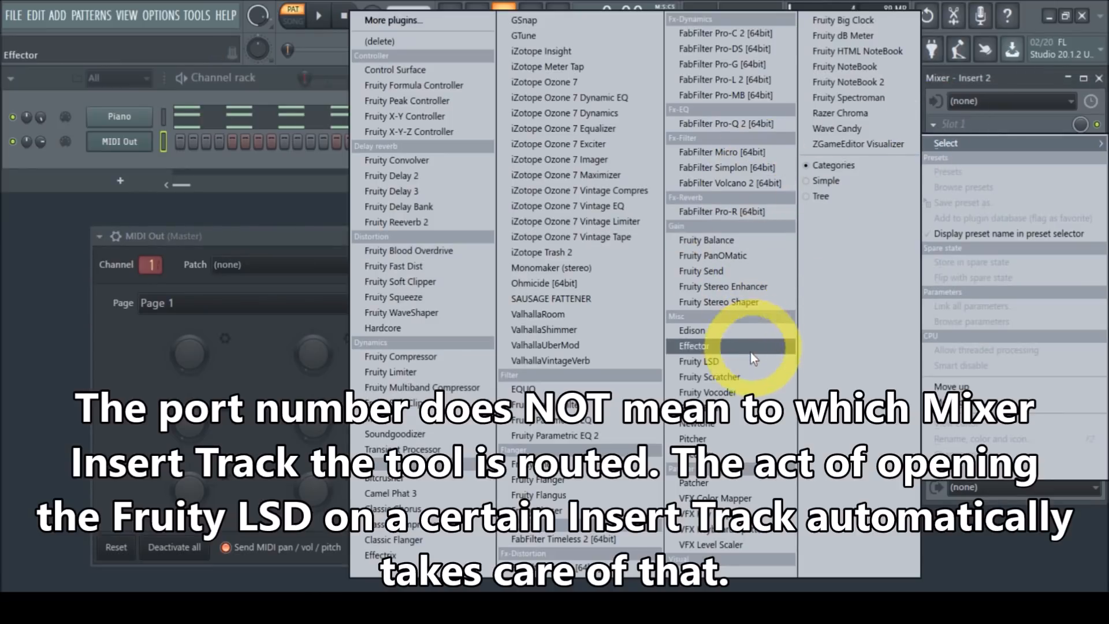
click(730, 365)
drag(290, 257, 801, 275)
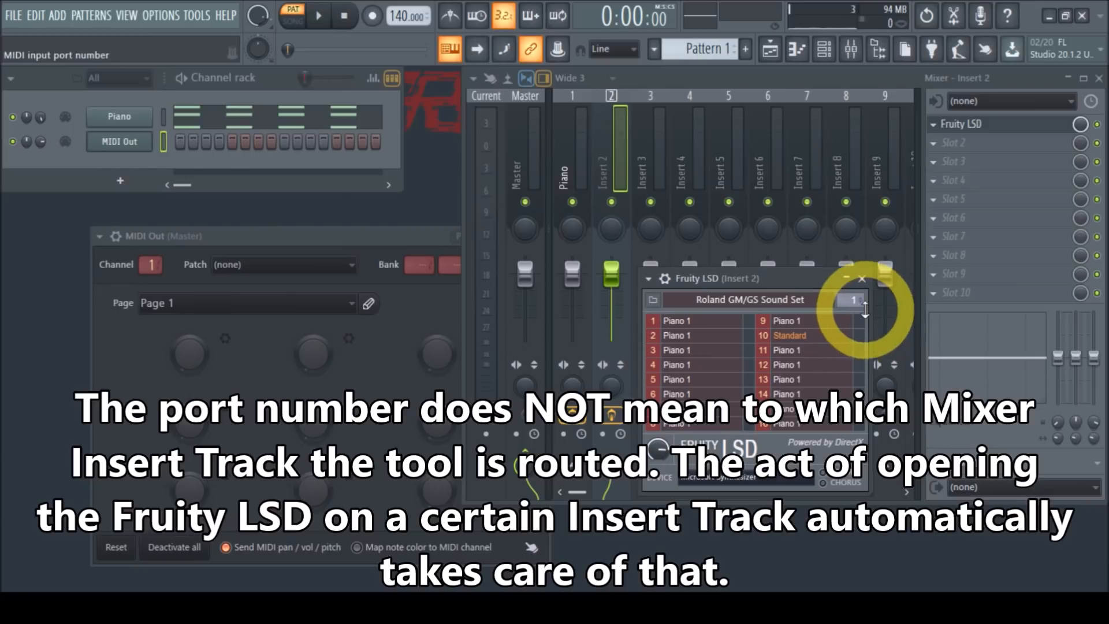
drag(337, 242, 290, 236)
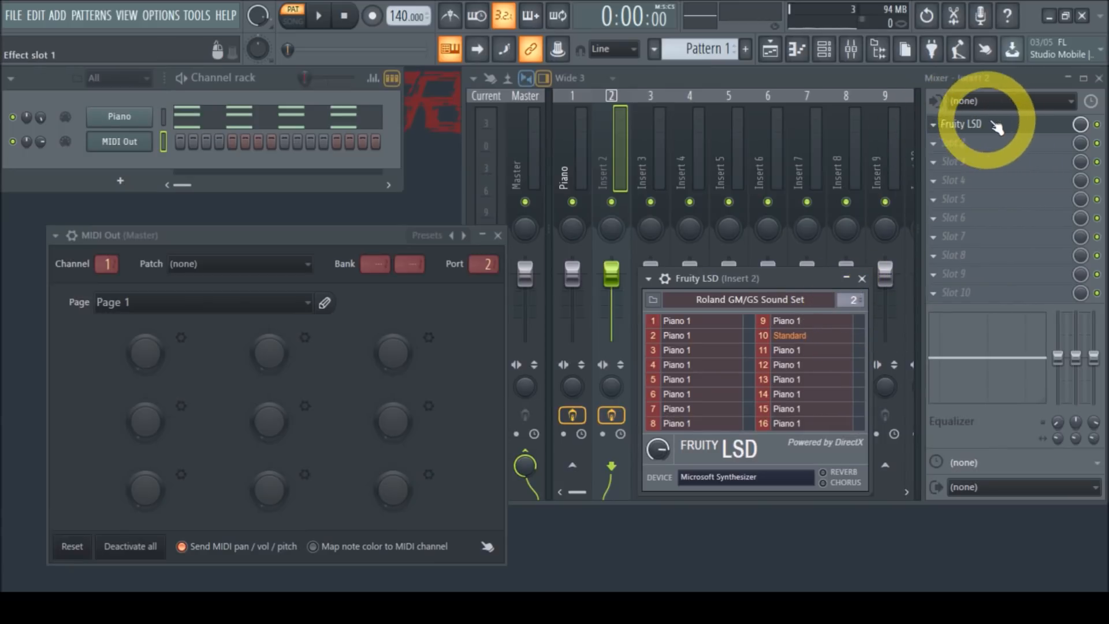
click(862, 279)
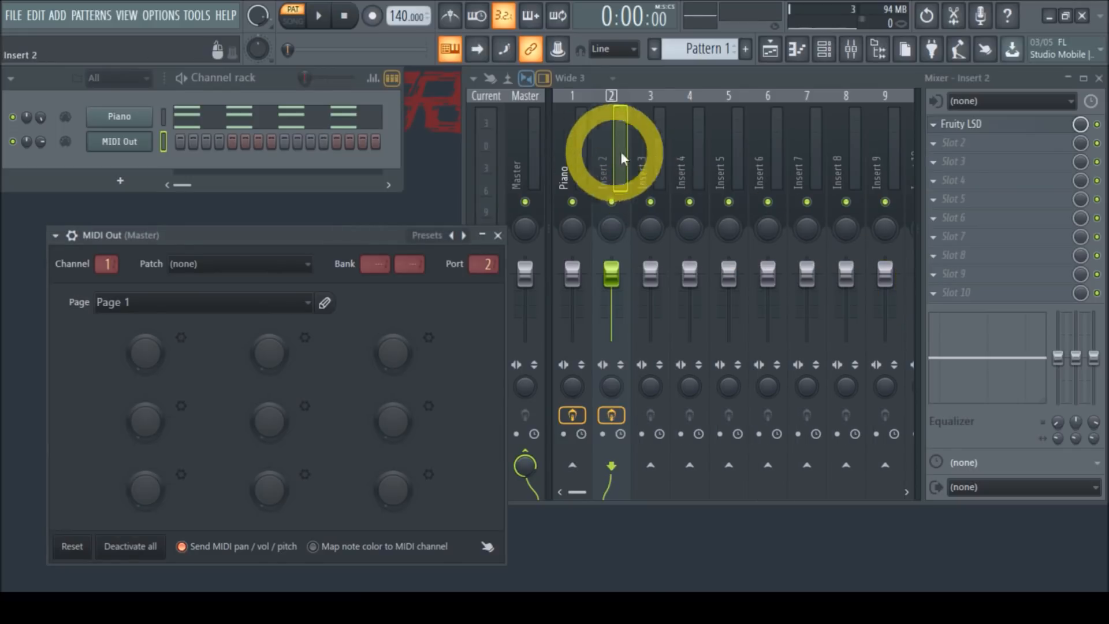
Load Fruity LSD in slot 1 of Insert 8 and set its MIDI input port to 2
click(835, 149)
click(935, 124)
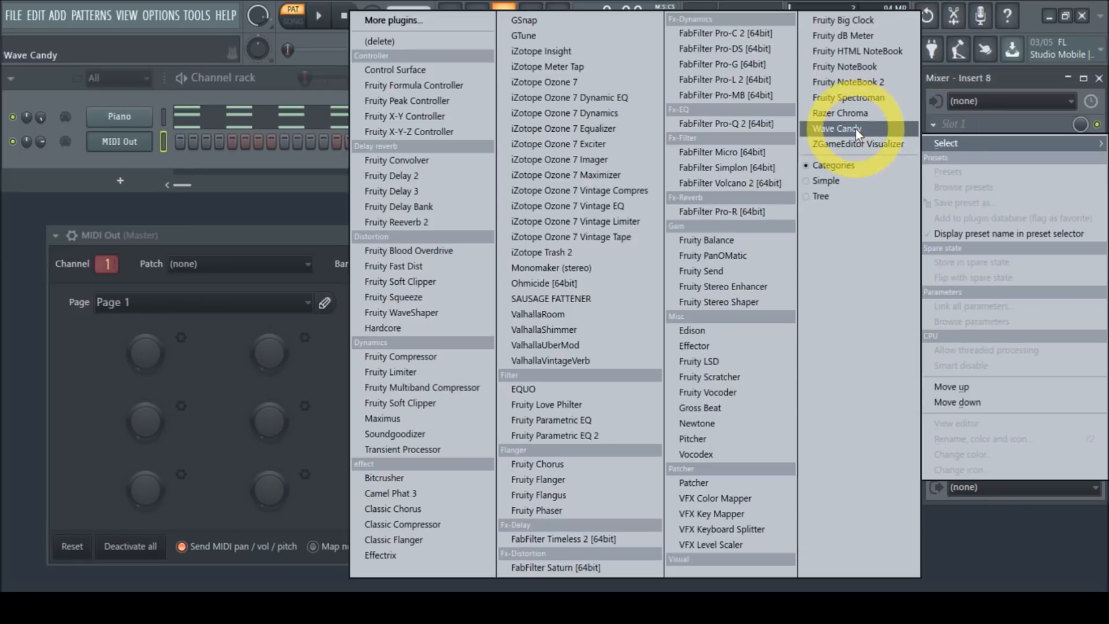
click(702, 361)
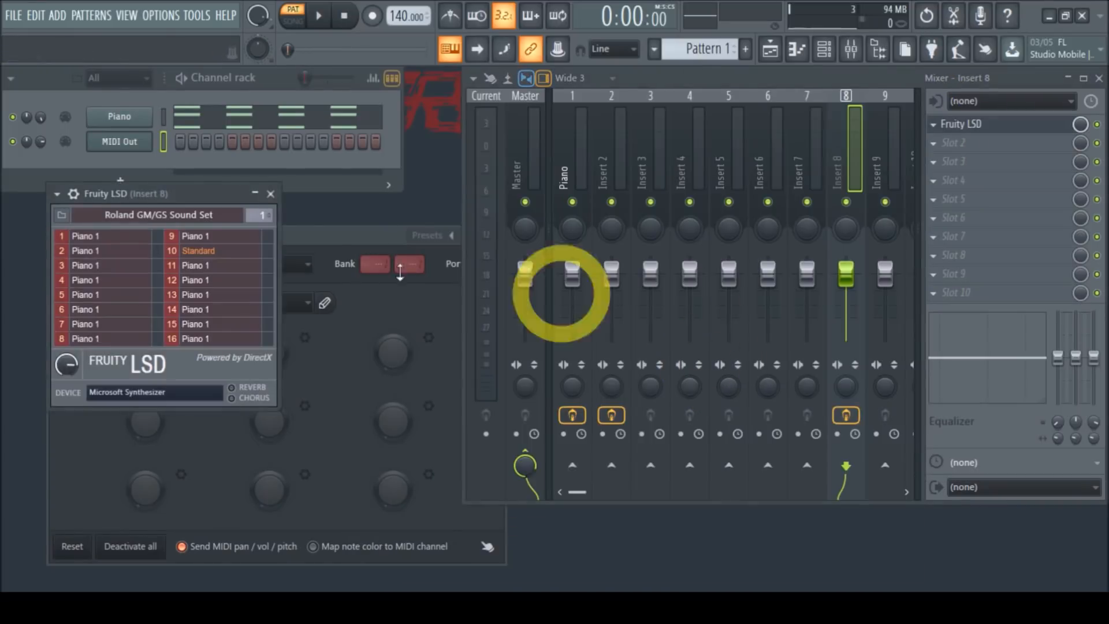
drag(264, 214, 262, 197)
click(270, 194)
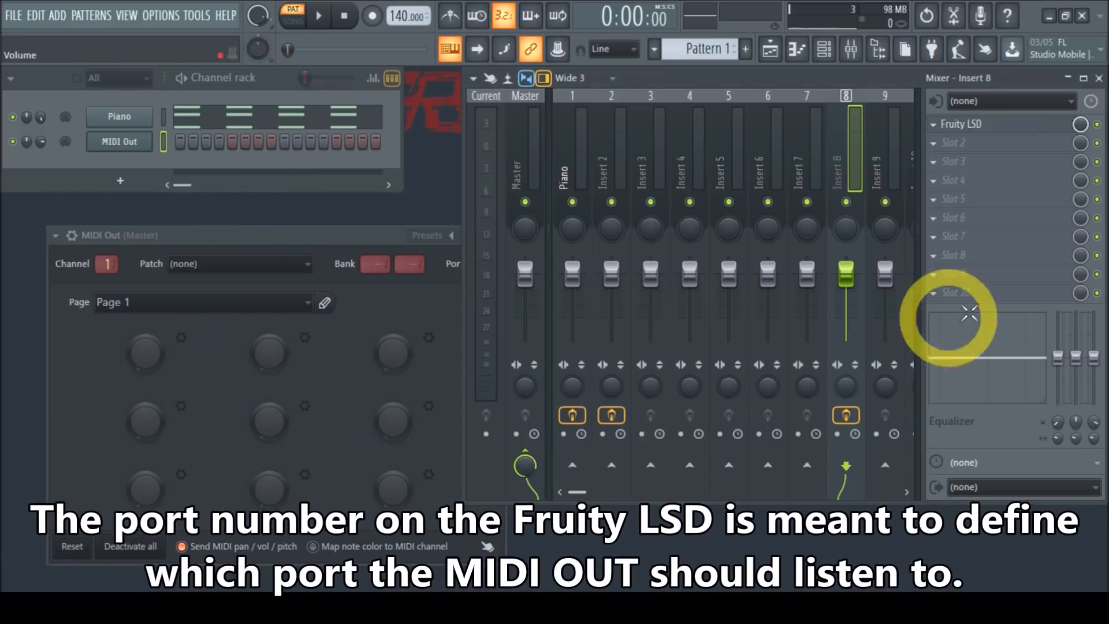
Switch to Pattern 2 and check the MIDI input port of Fruity LSD on Insert 8
drag(265, 239, 218, 226)
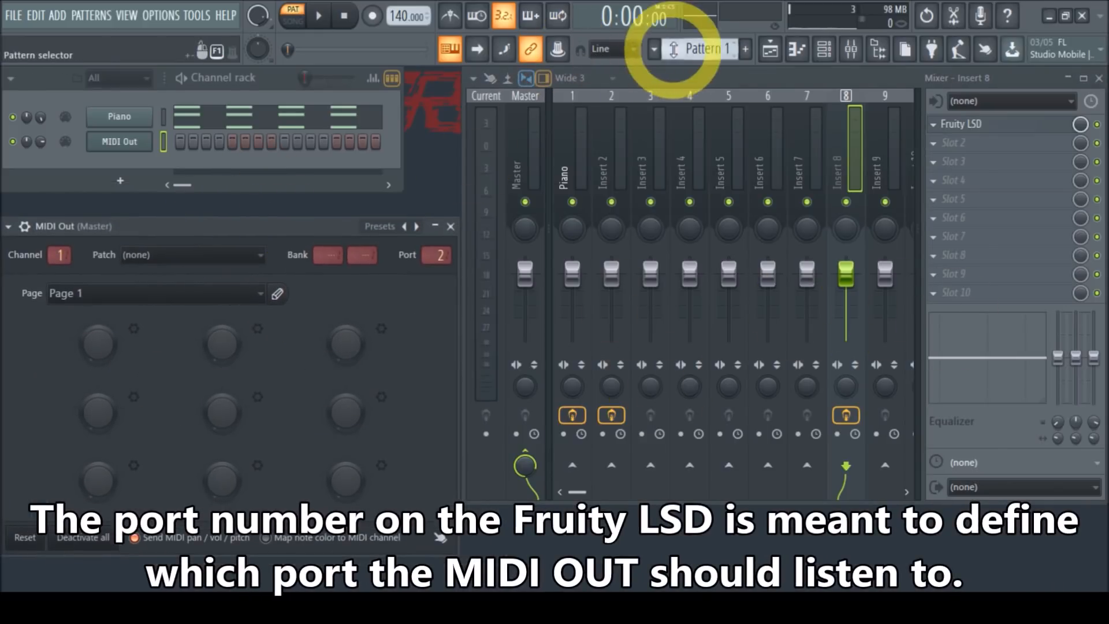
scroll(693, 51, up, 1)
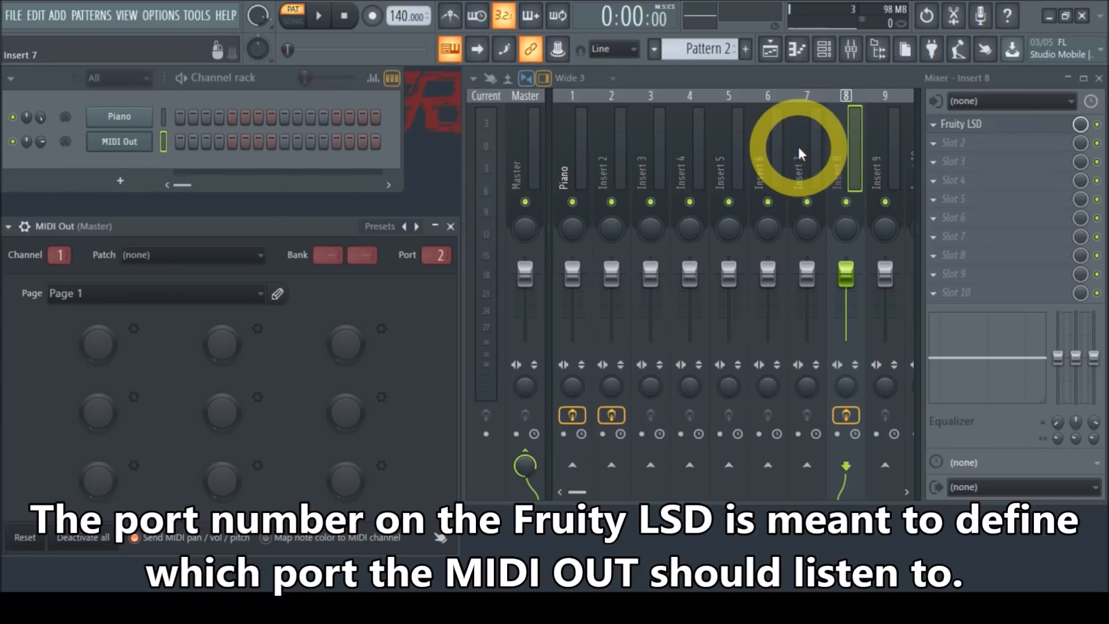
click(956, 124)
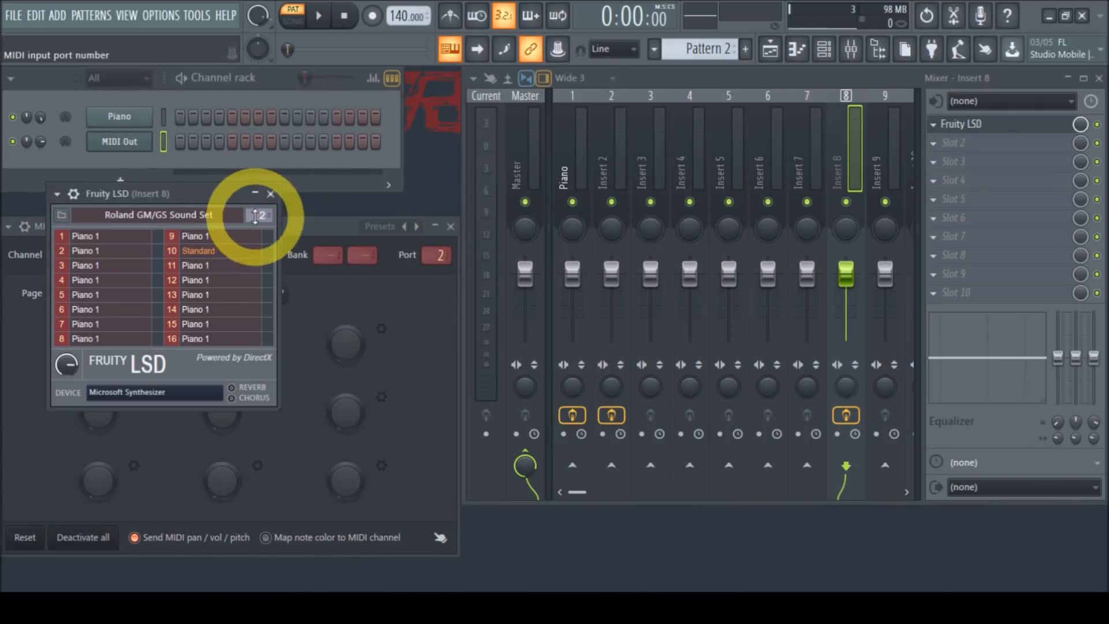
drag(198, 193, 644, 244)
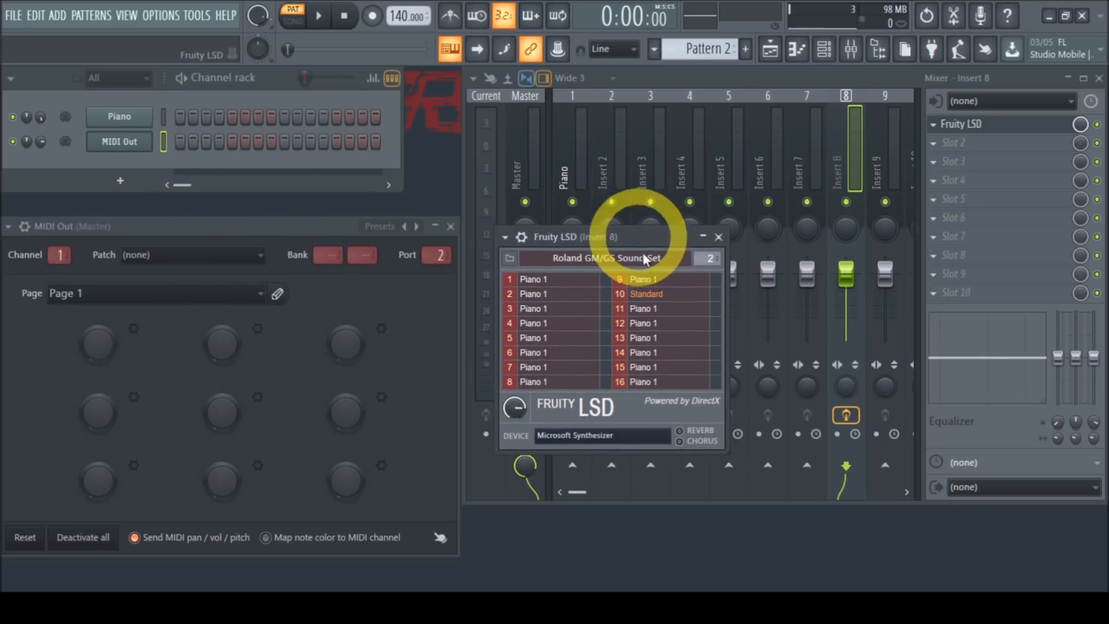
click(722, 241)
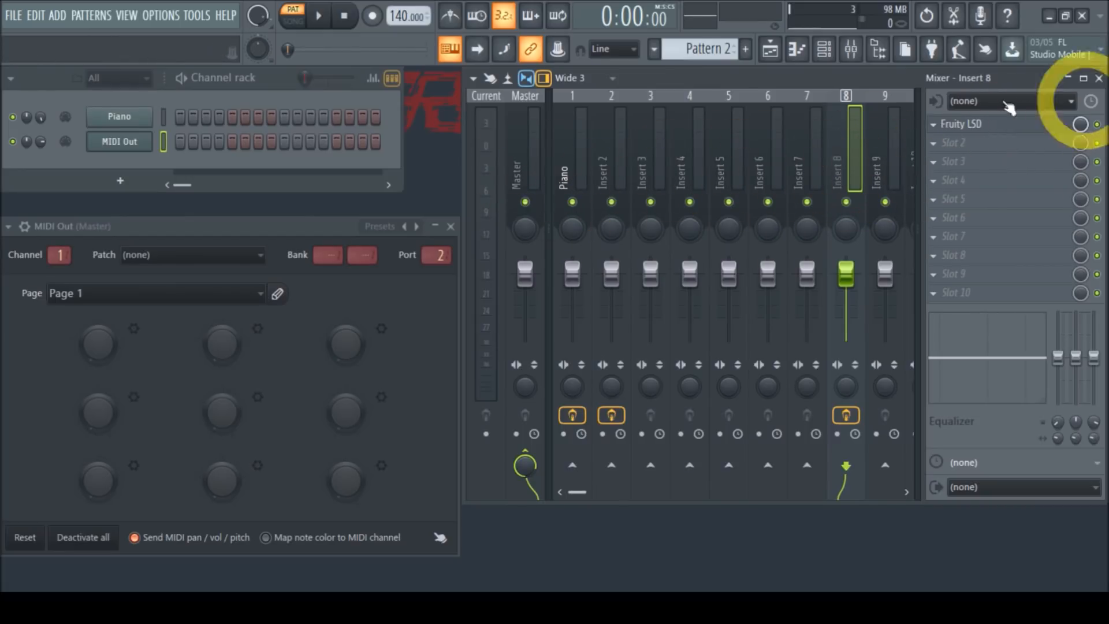
Delete Fruity LSD from slot 1 of Insert 8
click(940, 125)
mouse_move(938, 146)
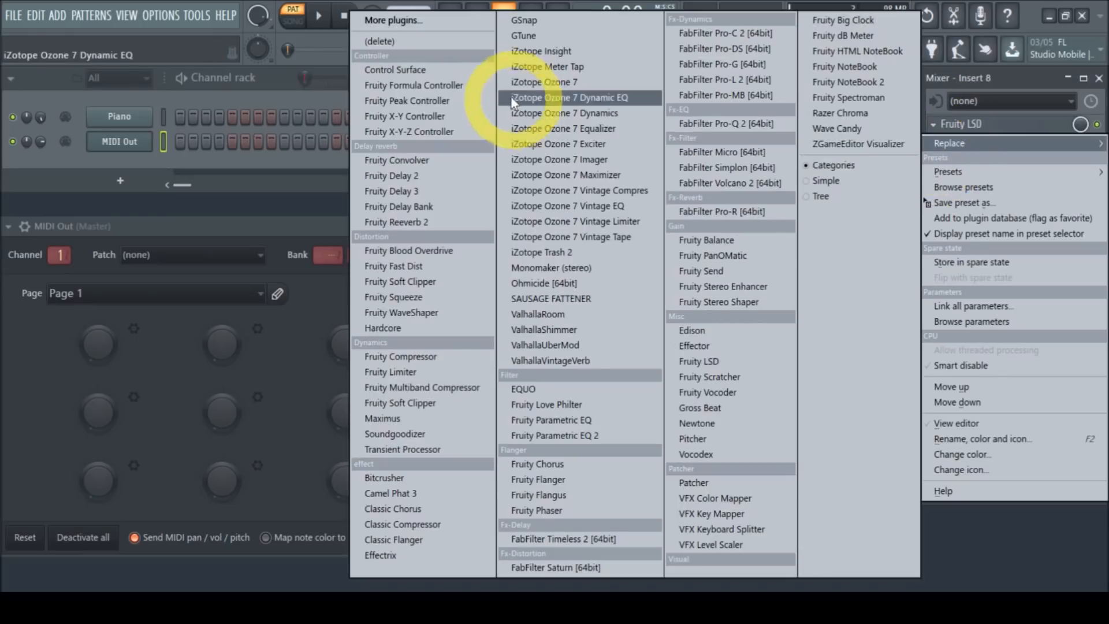
click(423, 47)
Rename mixer track Insert 2 as Harmonica
click(604, 148)
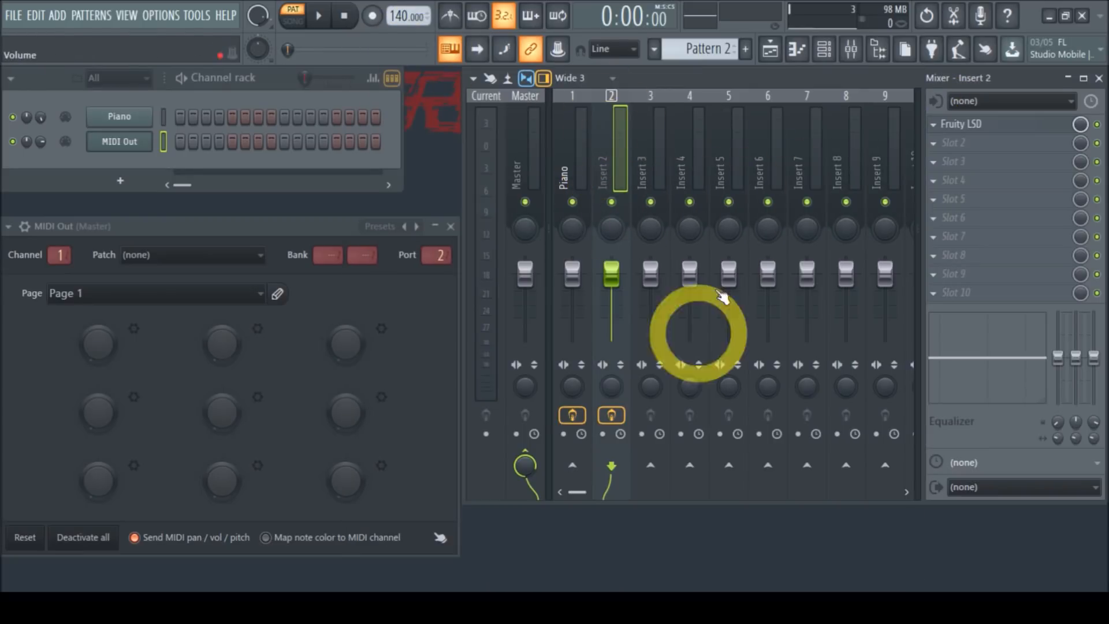
mouse_move(296, 220)
mouse_down()
mouse_move(306, 209)
mouse_move(294, 201)
mouse_up()
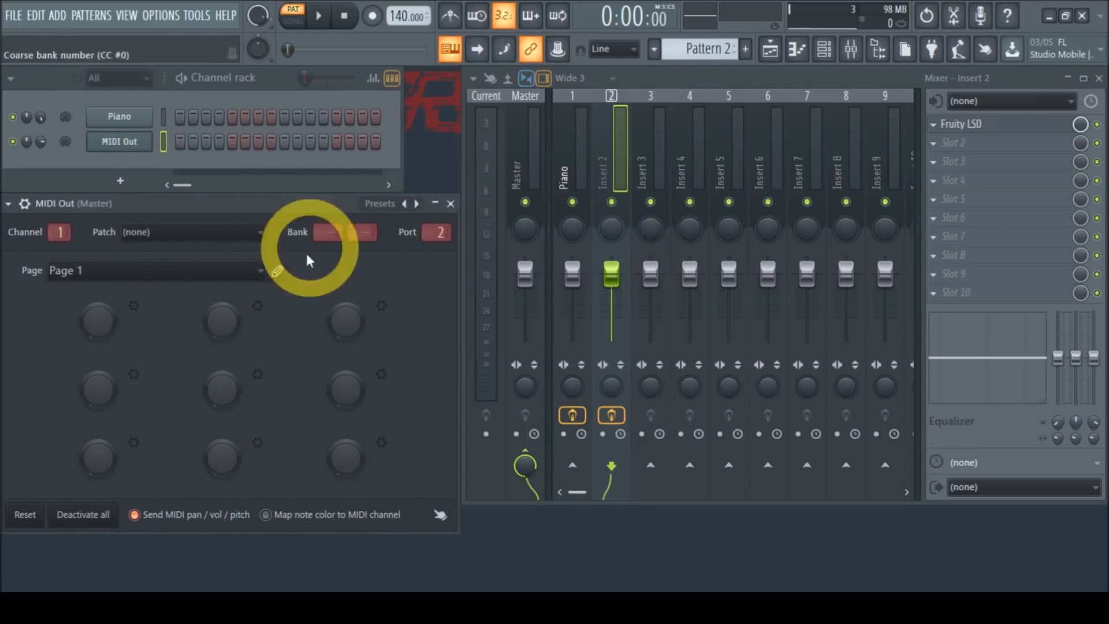
right_click(605, 161)
click(674, 106)
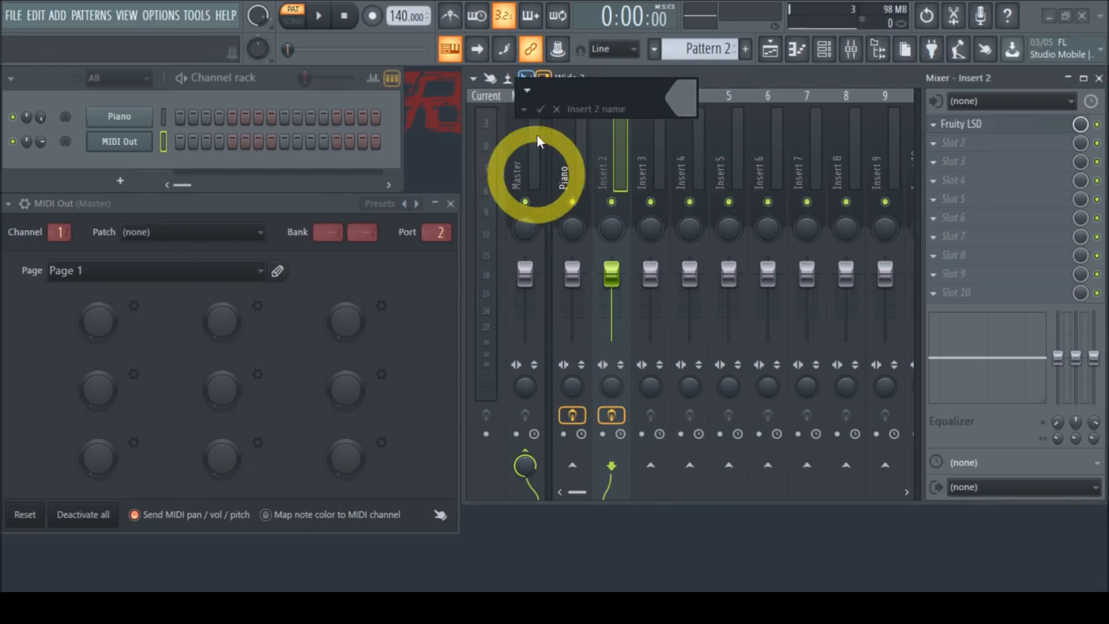
click(561, 93)
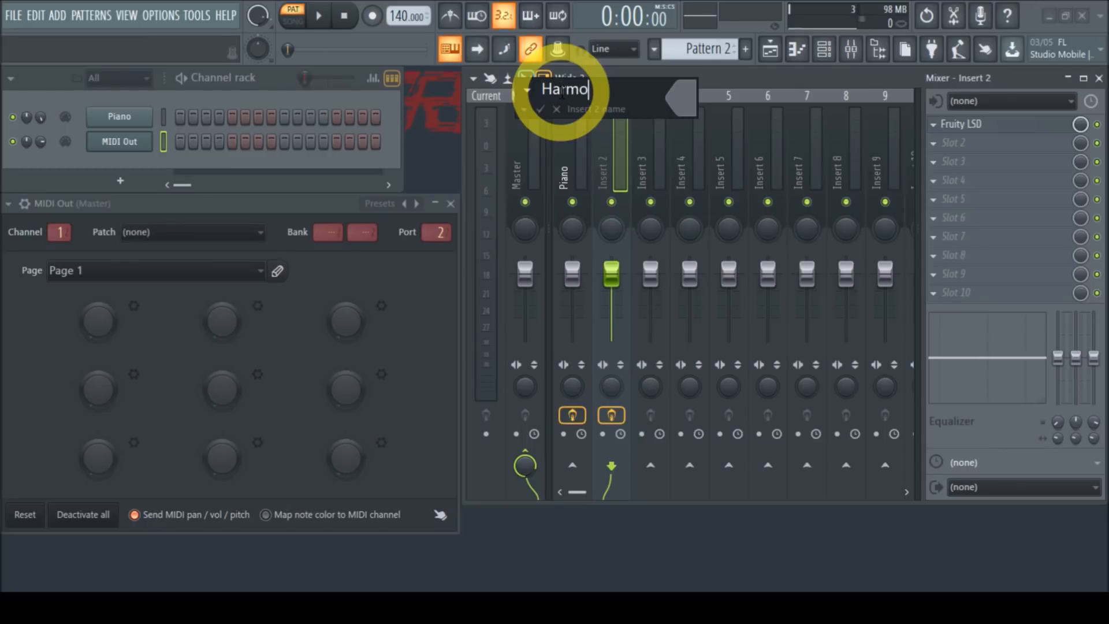
text(Harmonica)
key(Return)
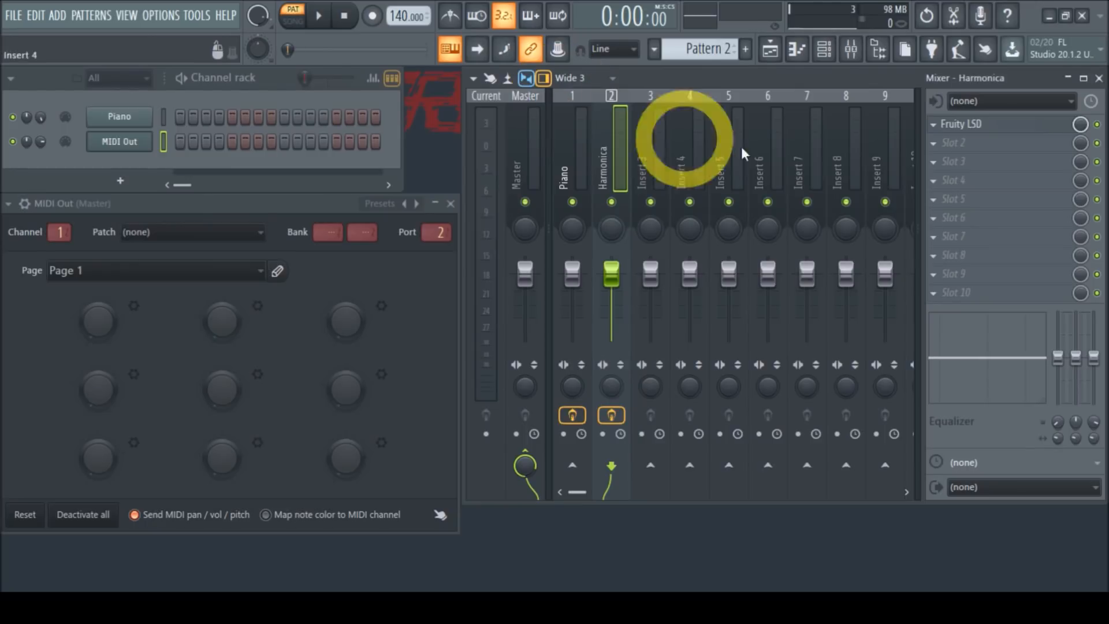
Assign the Harmonica patch to channel 1 of Fruity LSD on the Harmonica mixer track
click(988, 122)
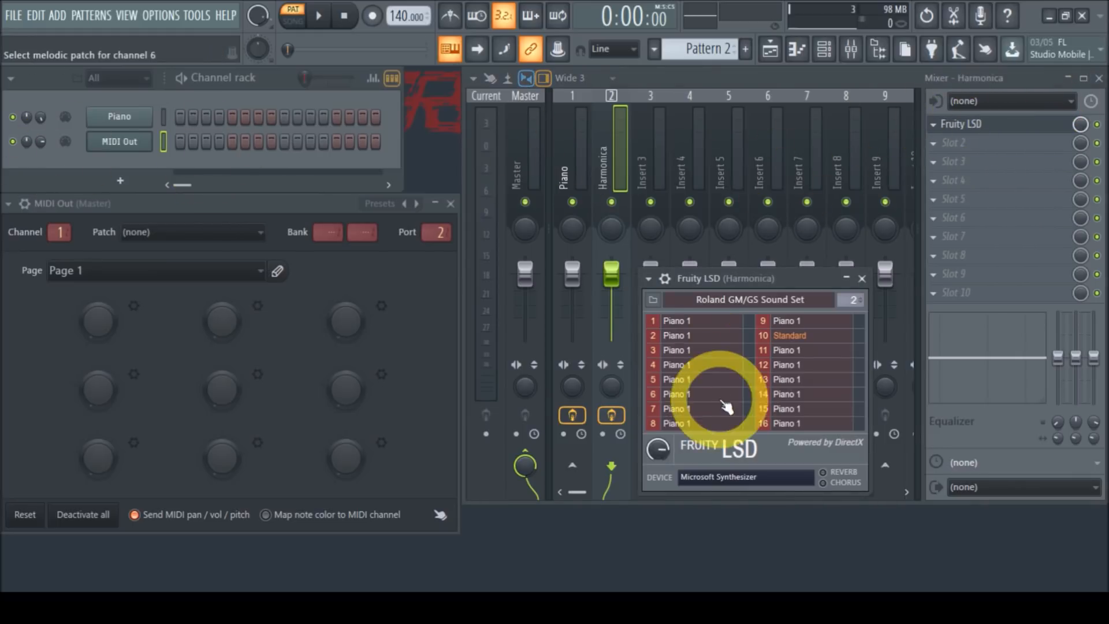
click(685, 322)
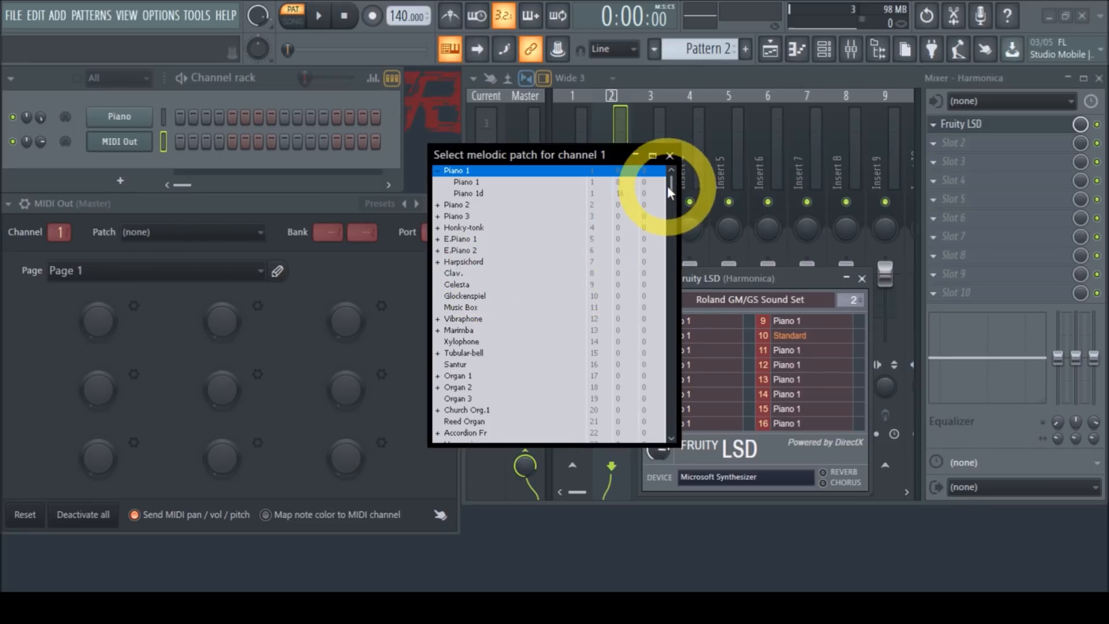
drag(669, 183, 675, 217)
double_click(464, 265)
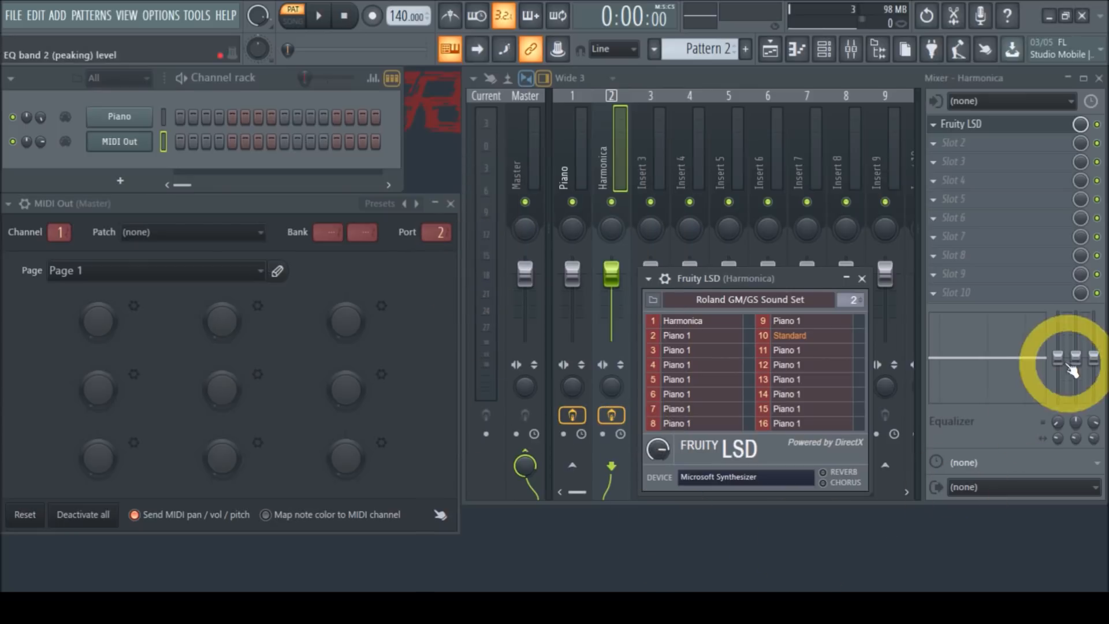
click(862, 279)
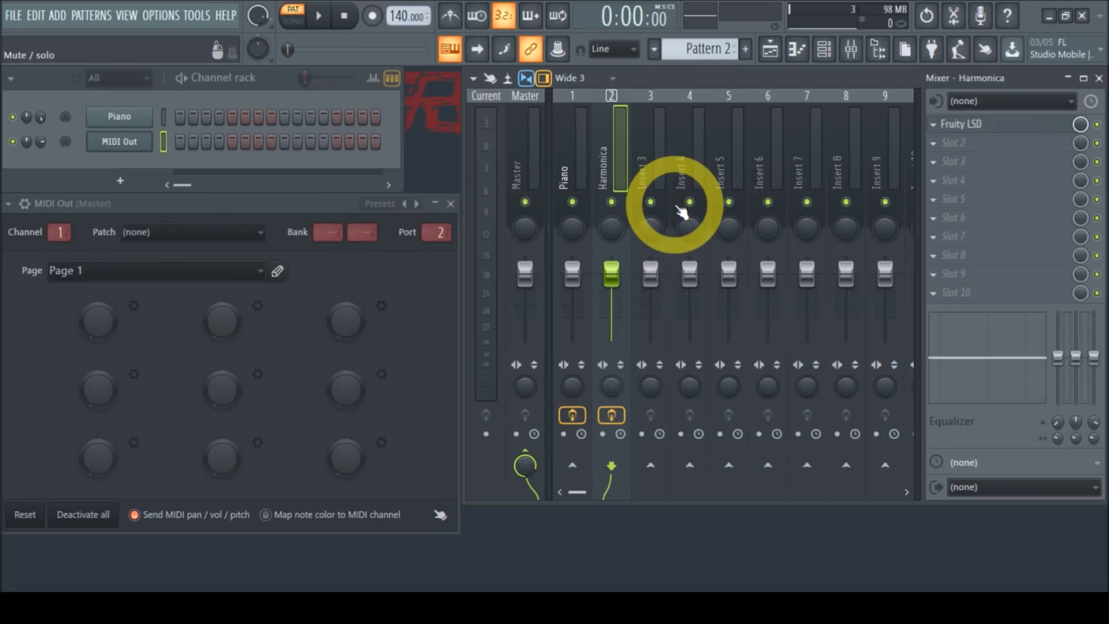
Close the MIDI Out settings and rename the MIDI Out channel in the channel rack as Harmonica
click(450, 204)
right_click(114, 141)
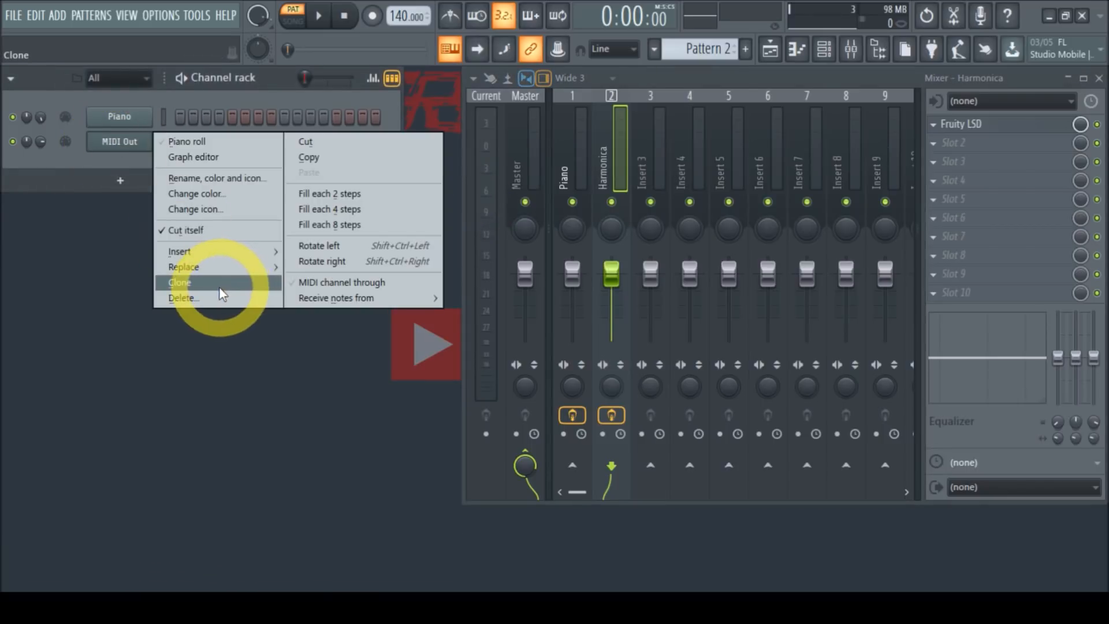
click(222, 178)
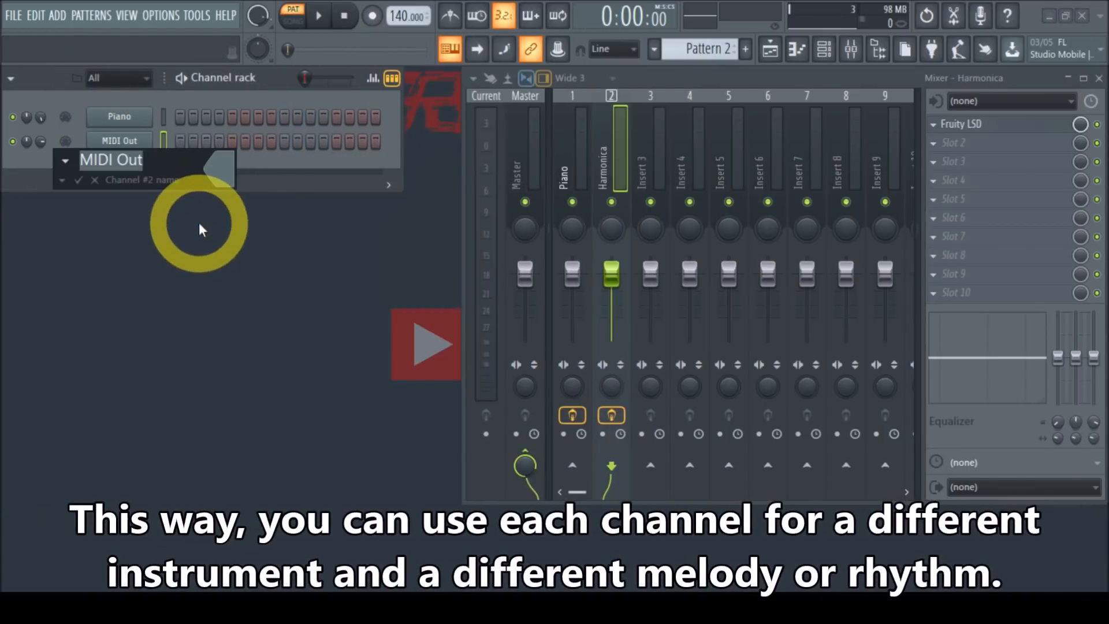
text(Harm)
text(onoi)
key(BackSpace)
key(BackSpace)
text(ica)
key(Return)
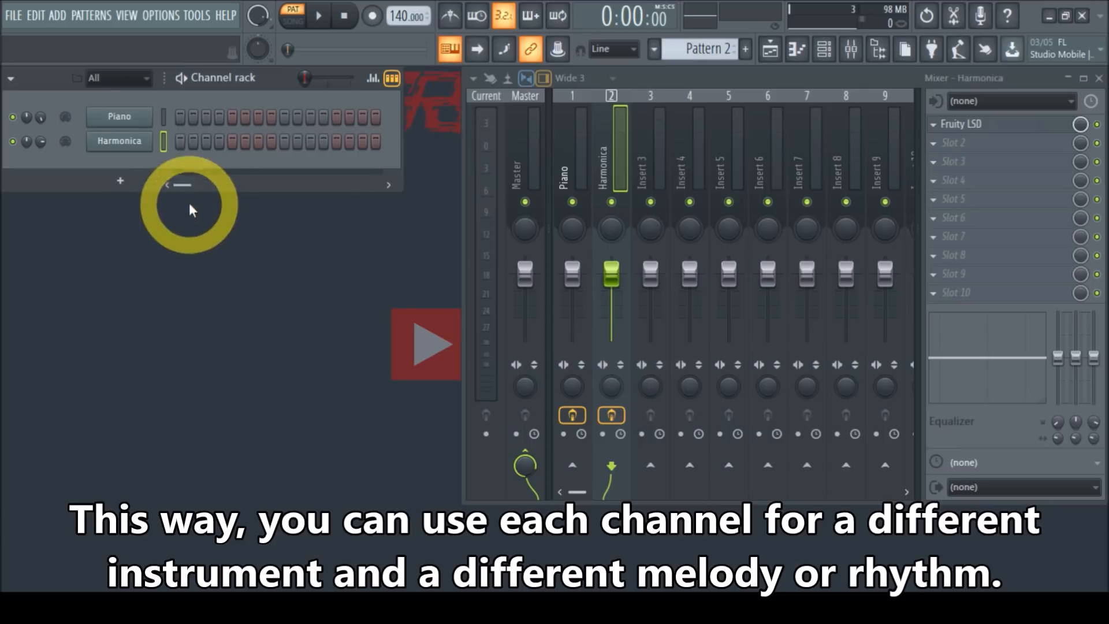
Switch back to Pattern 1 and open the Harmonica channel's piano roll
right_click(112, 151)
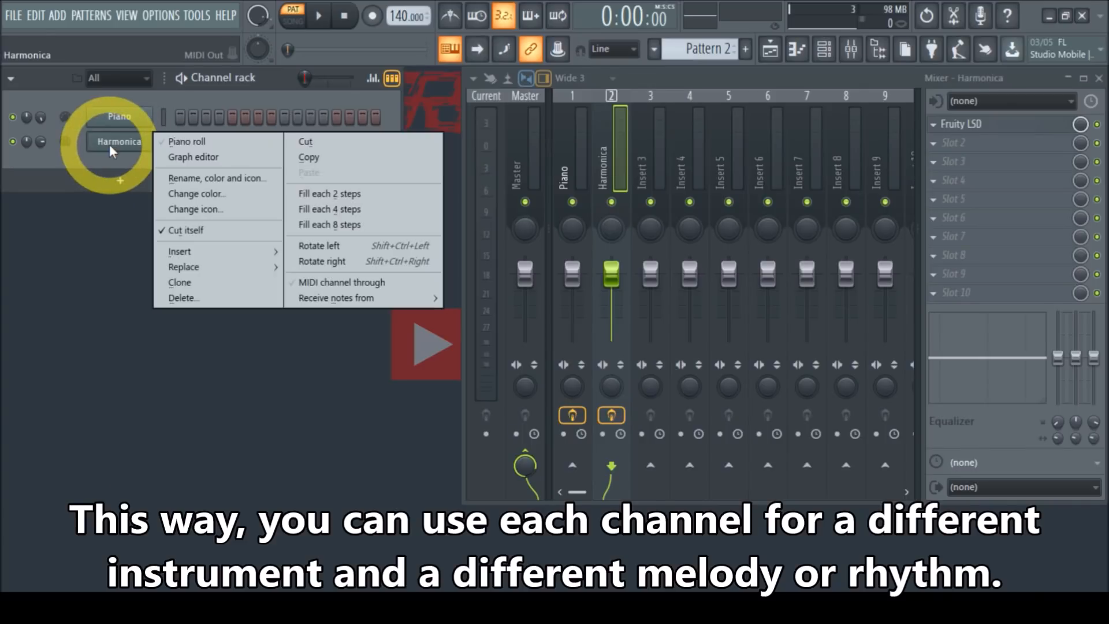
drag(717, 49, 711, 65)
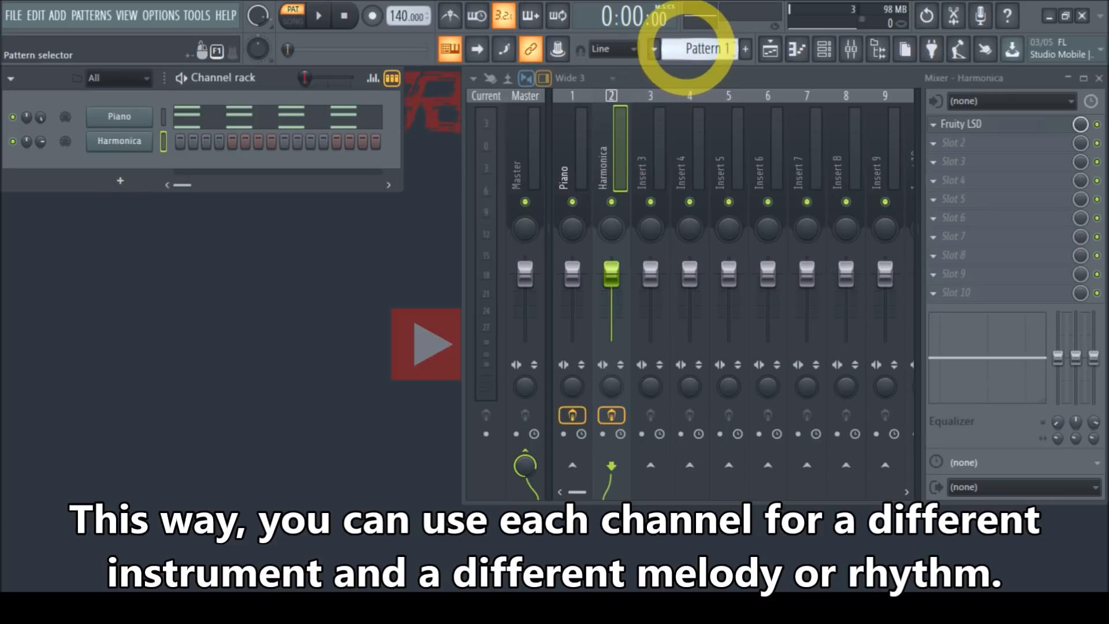
scroll(686, 45, up, 1)
scroll(687, 49, down, 1)
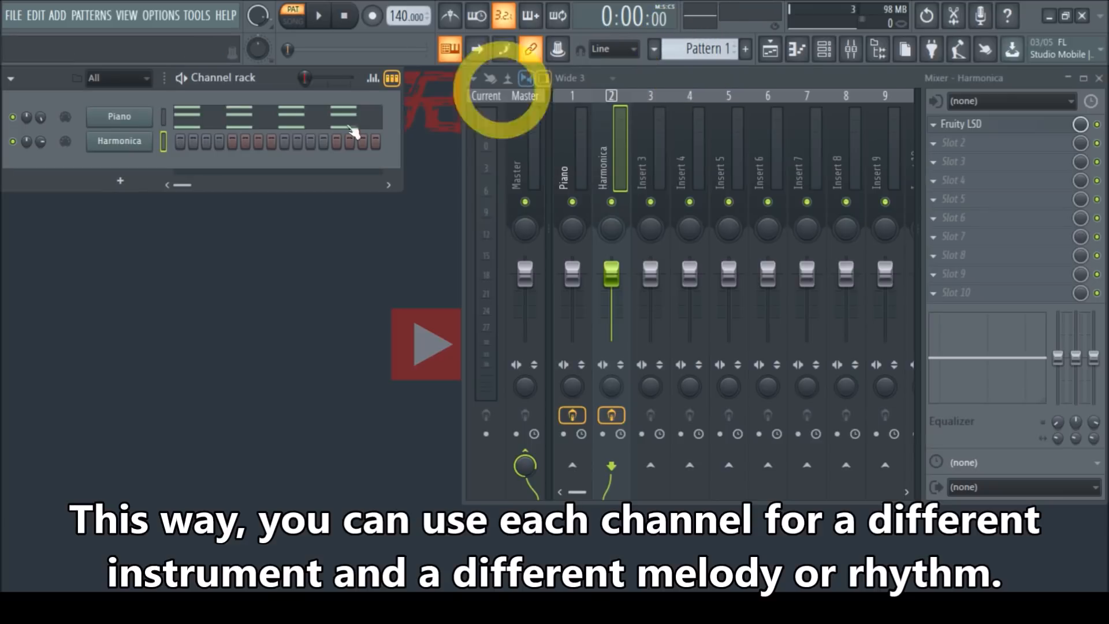
right_click(119, 141)
click(214, 143)
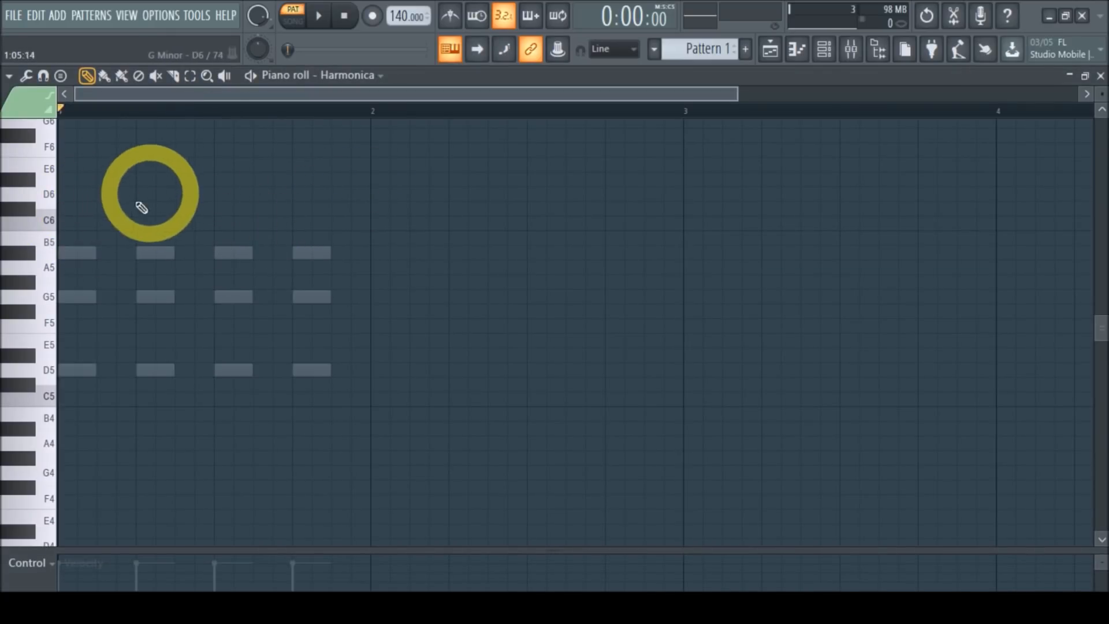
Draw a one-bar Harmonica melody of three consecutive notes, A#5, A5 and G5, with the last one ending at bar 2
mouse_move(84, 243)
mouse_down()
mouse_move(81, 169)
mouse_move(72, 371)
mouse_move(72, 167)
mouse_move(75, 259)
mouse_move(170, 256)
mouse_up()
click(182, 267)
click(318, 312)
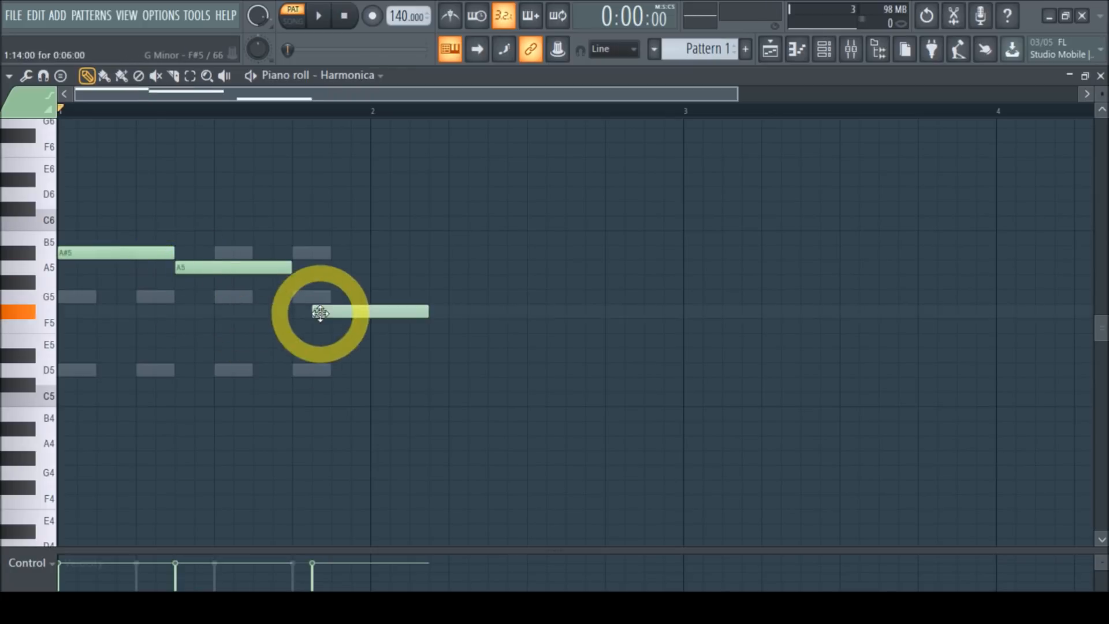
drag(423, 316, 342, 293)
Play the pattern, transpose all three Harmonica notes up one octave, and close the piano roll
click(319, 16)
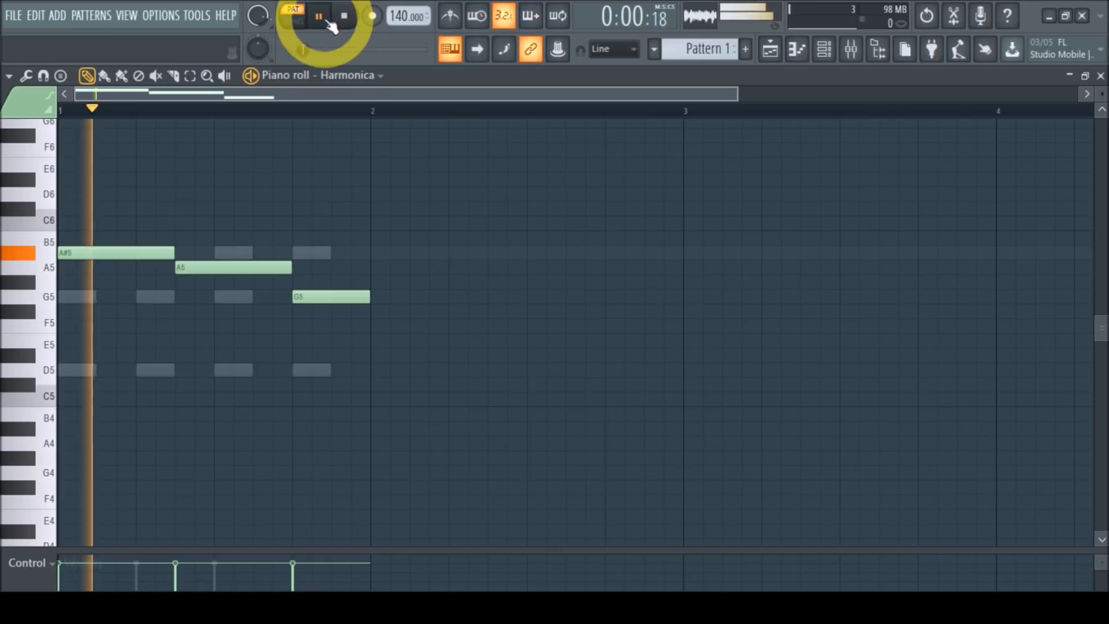
drag(488, 202, 3, 407)
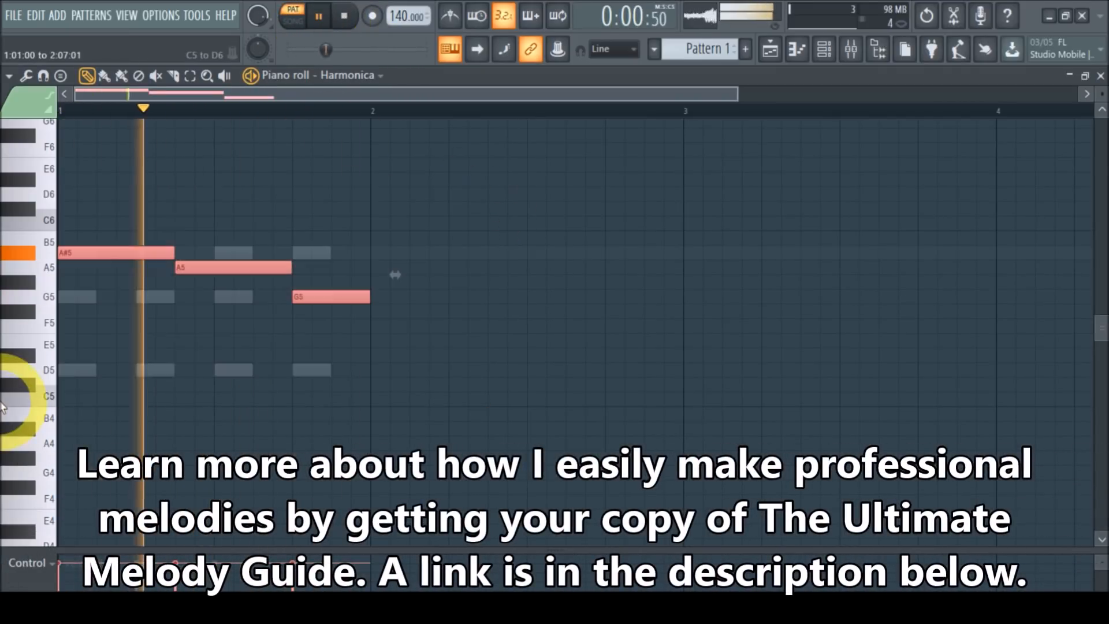
key(ctrl+Up)
scroll(445, 306, up, 4)
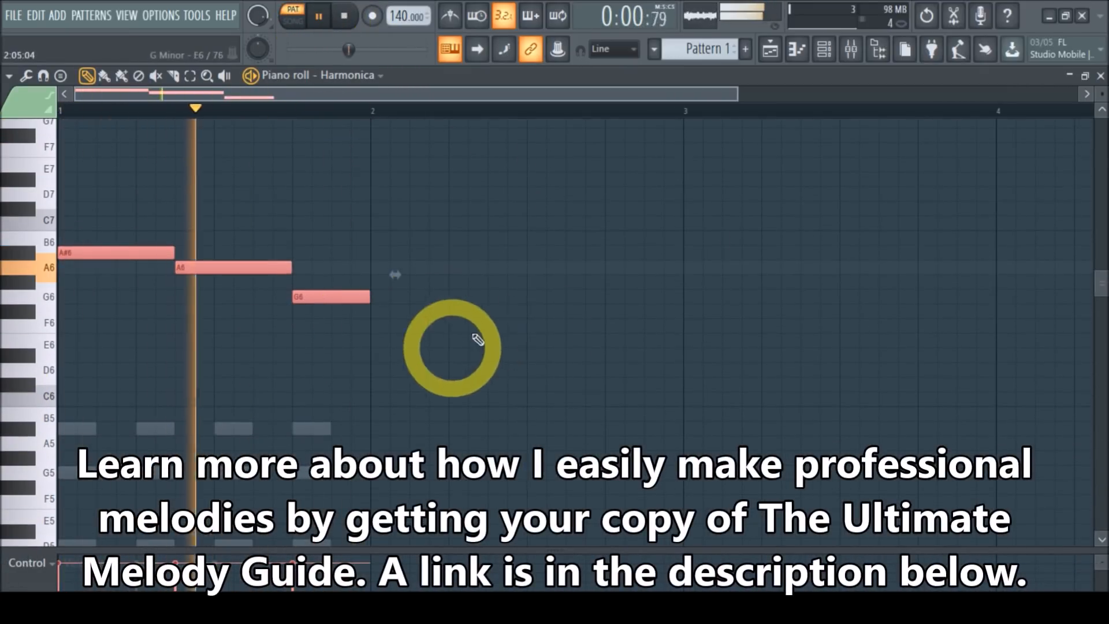
click(1099, 76)
Review the Fruity LSD patch and port on the Harmonica mixer track, then close the plugin and the mixer
key(F9)
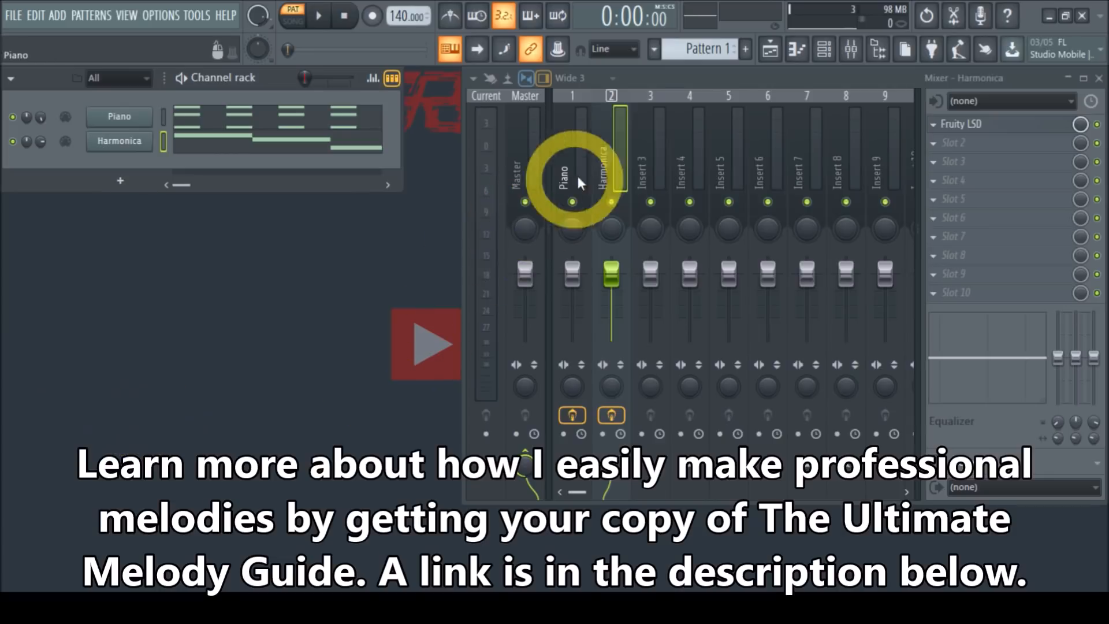
click(961, 124)
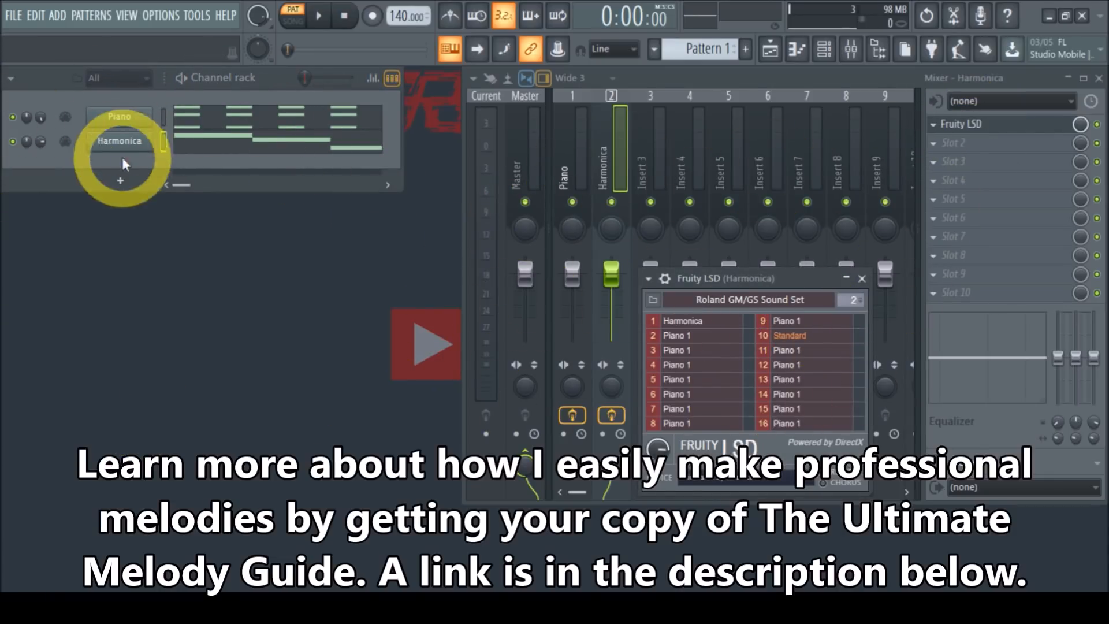
click(862, 280)
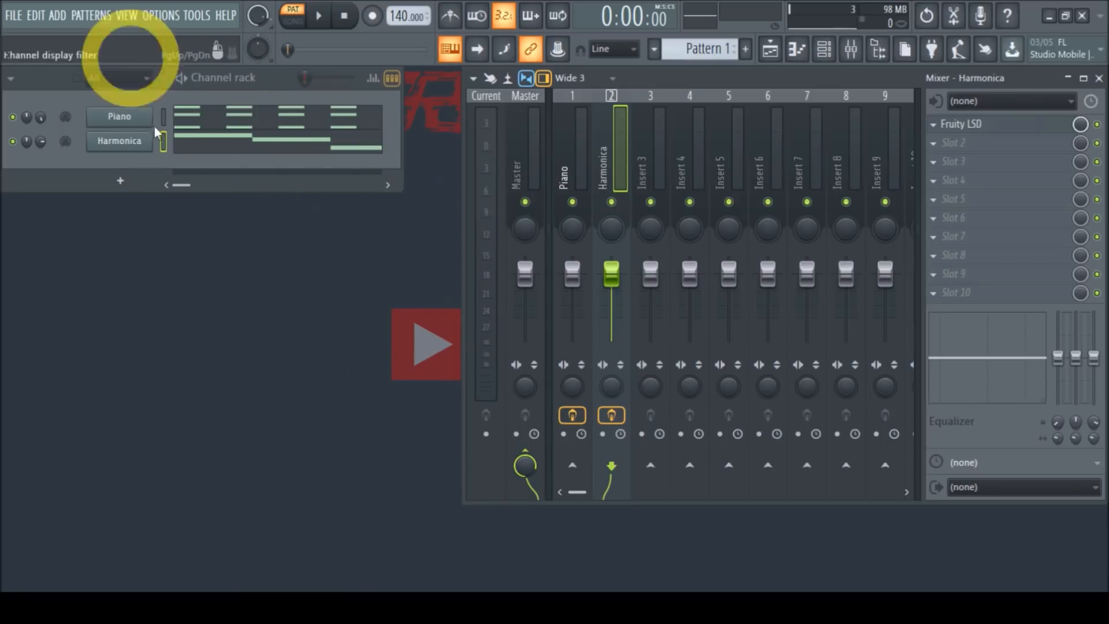
click(1099, 78)
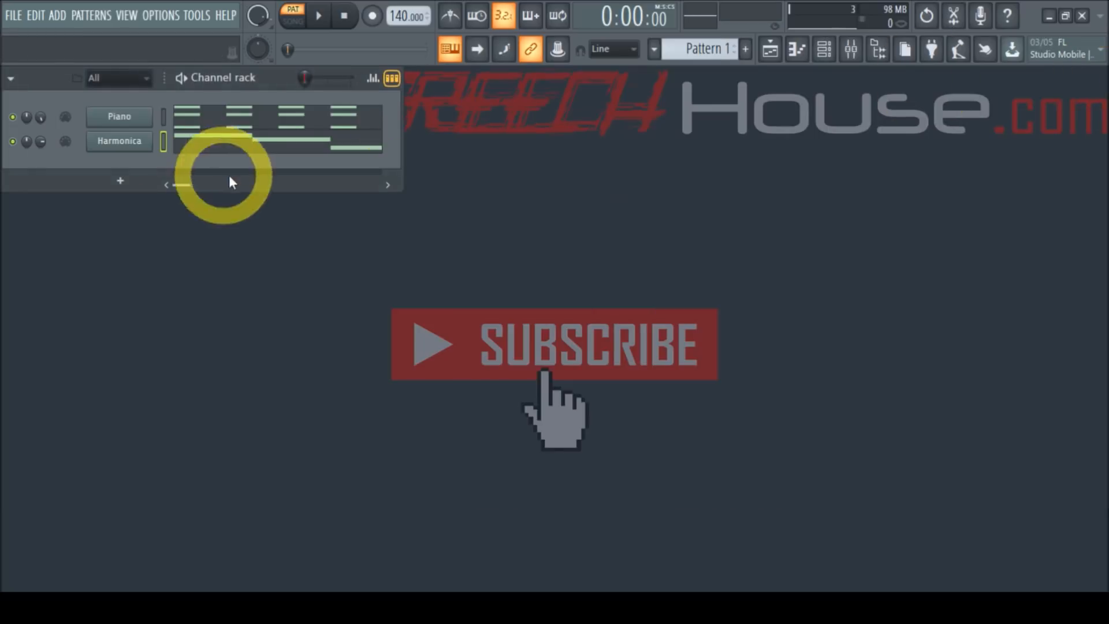